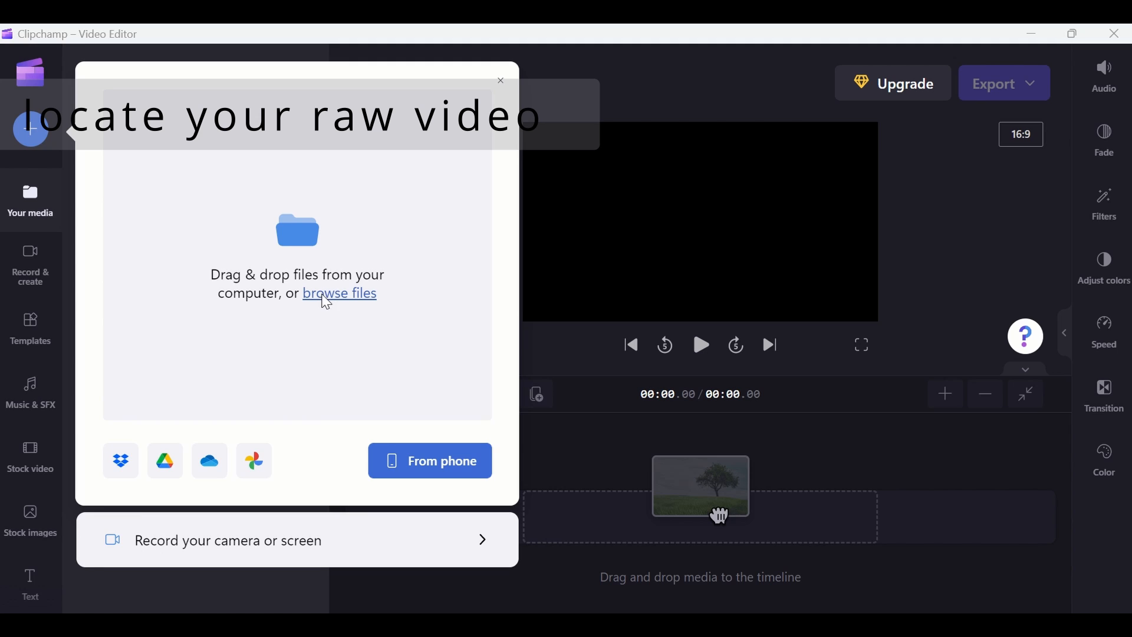
# - Import the linuxhannamontana2 video from the New Video folder and add it to the timeline
pyautogui.click(205, 223)
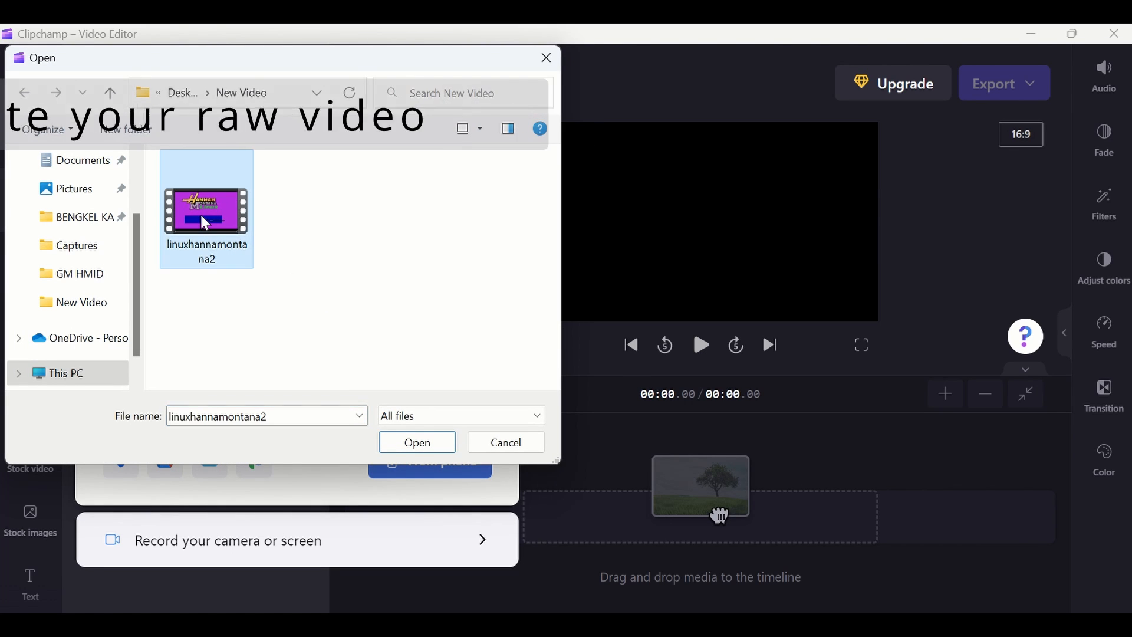
pyautogui.click(416, 444)
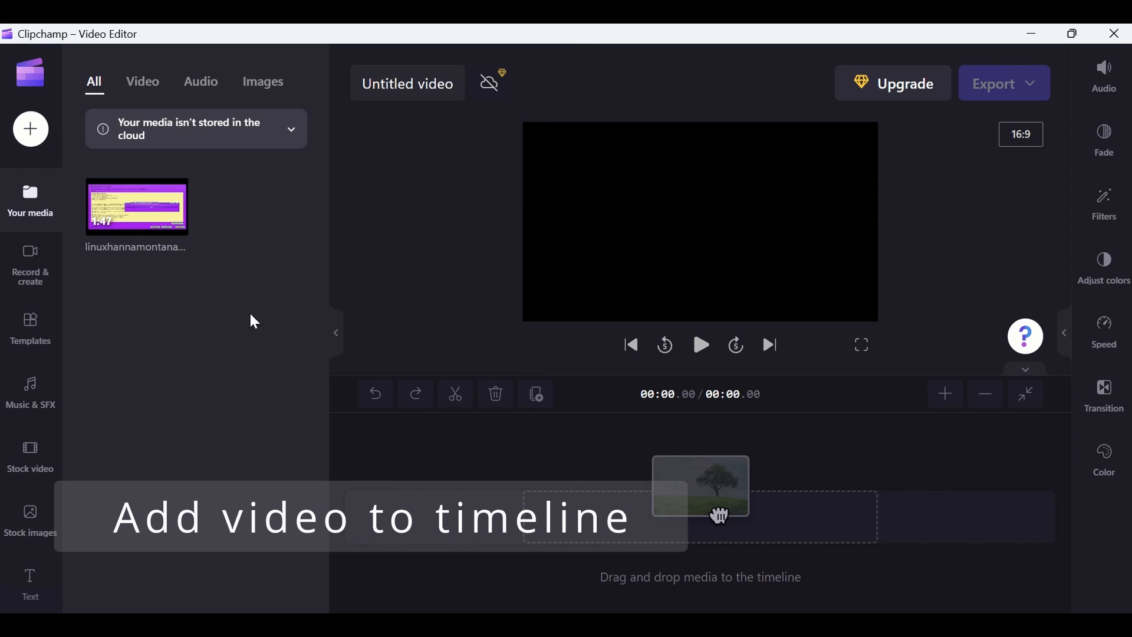
pyautogui.moveTo(185, 234)
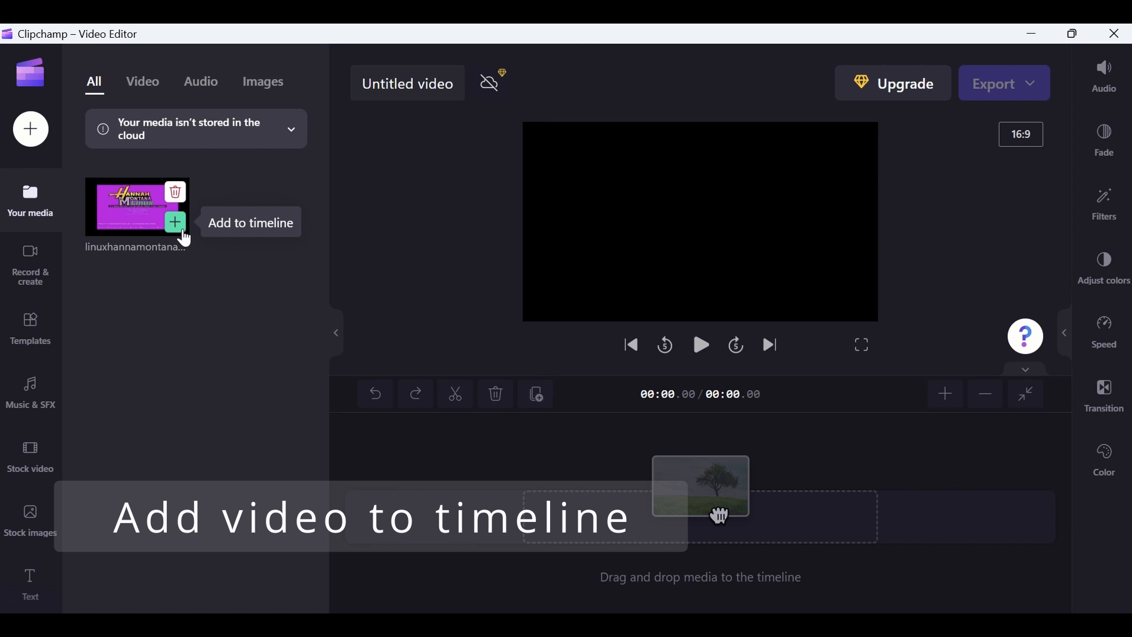
pyautogui.click(184, 233)
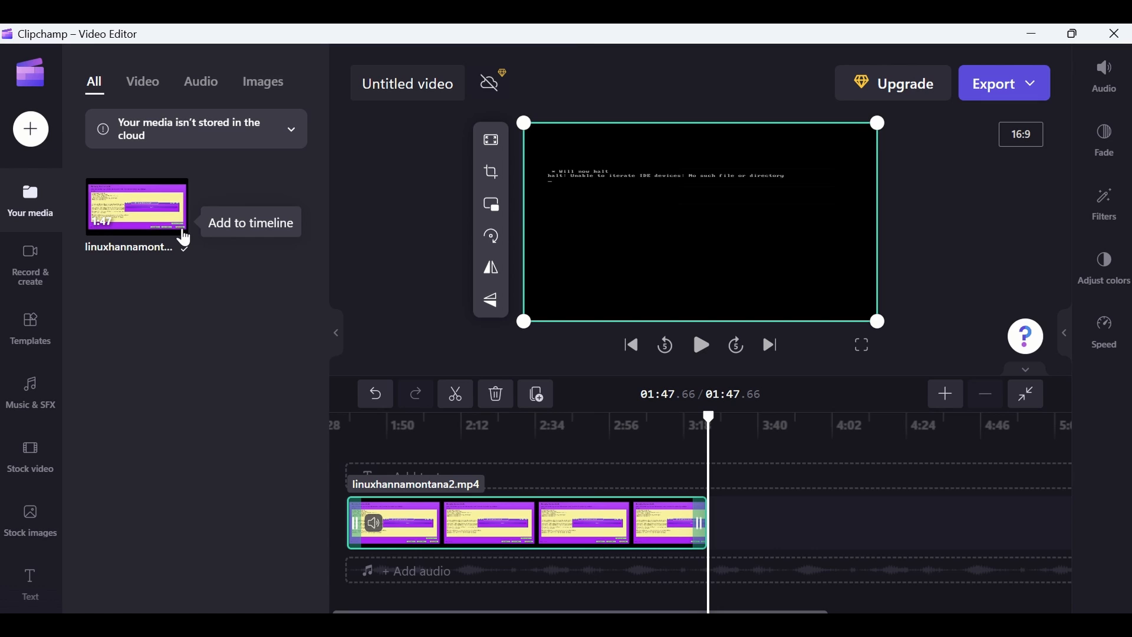
# - Add the Circular title at the very beginning of the timeline, at 00:00.00
pyautogui.click(707, 418)
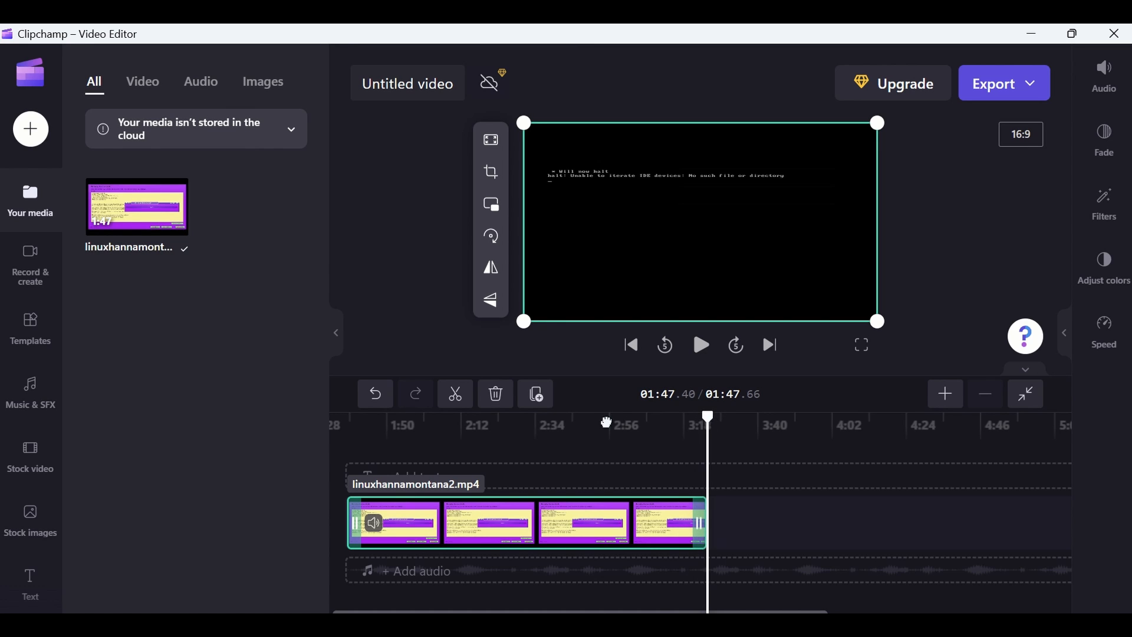
pyautogui.moveTo(607, 423); pyautogui.dragTo(346, 425)
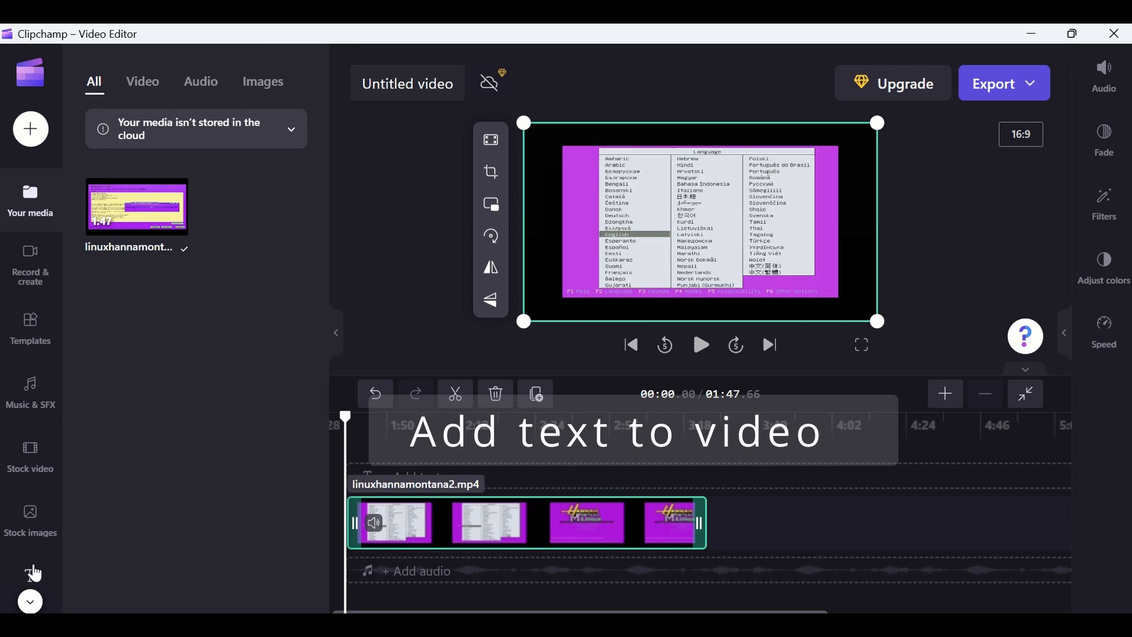
pyautogui.click(34, 574)
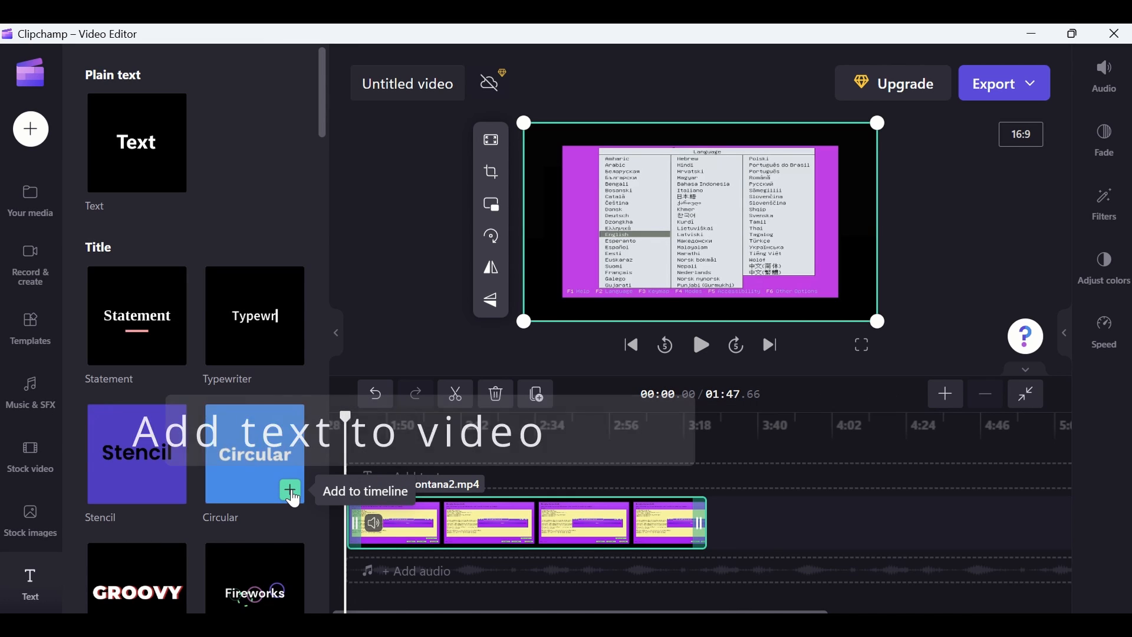
pyautogui.click(291, 493)
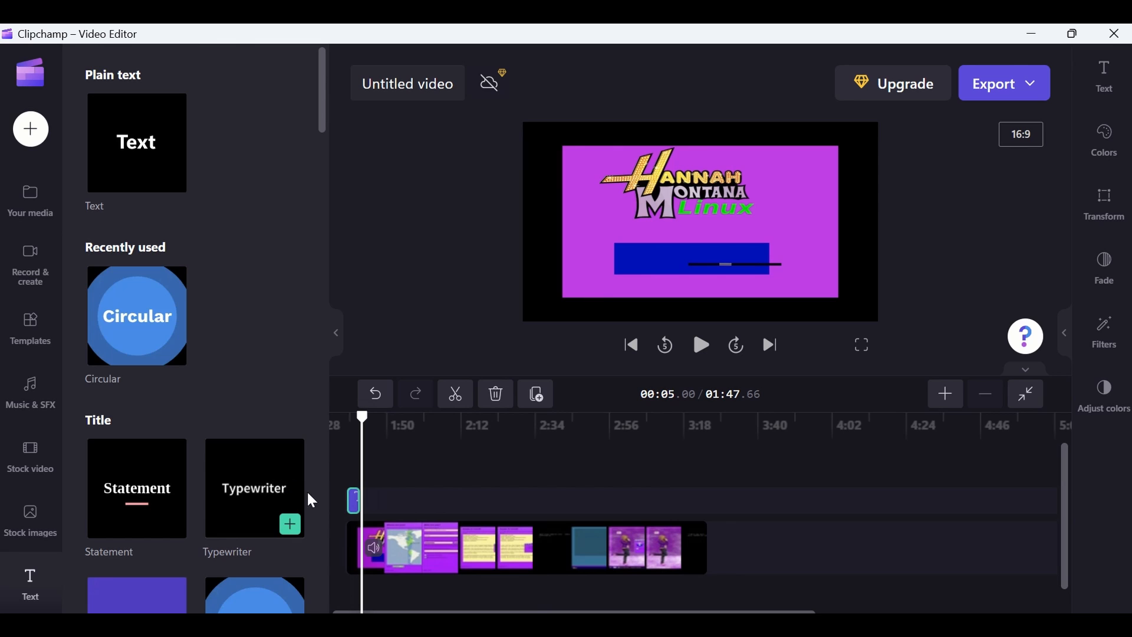
# - Replace the opening title's text with "Introduction to Clipchamp"
pyautogui.click(357, 506)
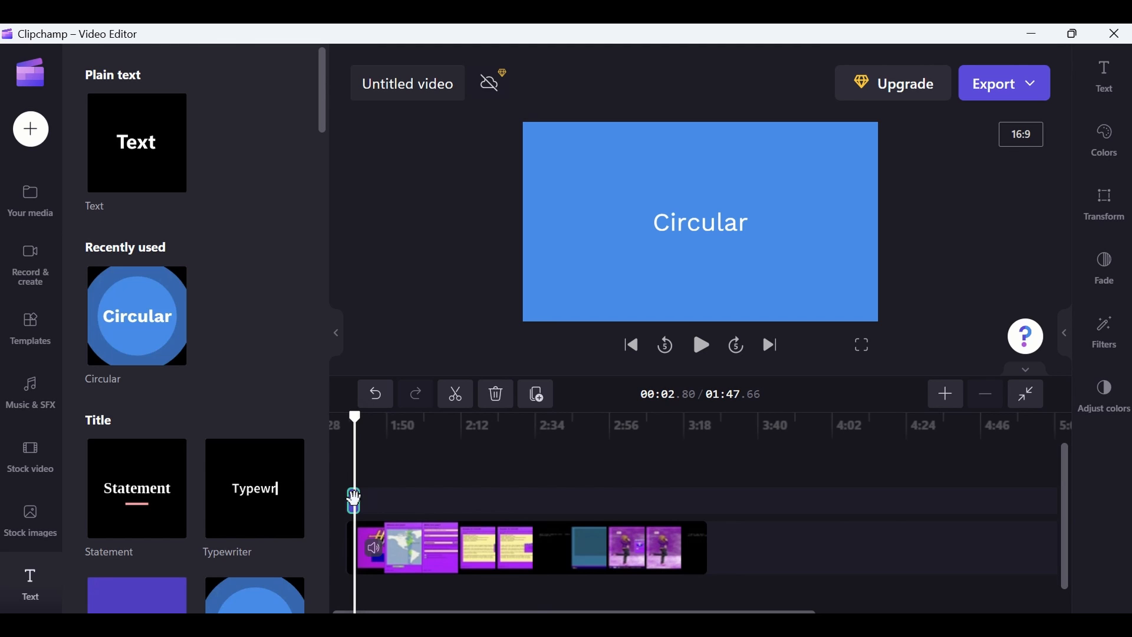
pyautogui.click(742, 230)
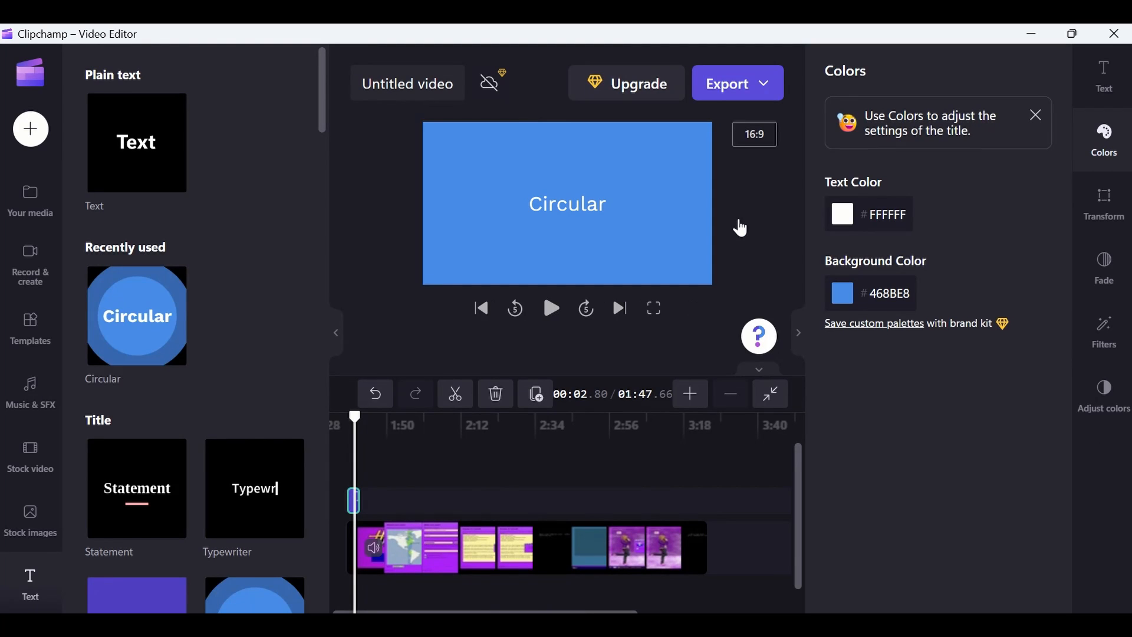
pyautogui.click(559, 208)
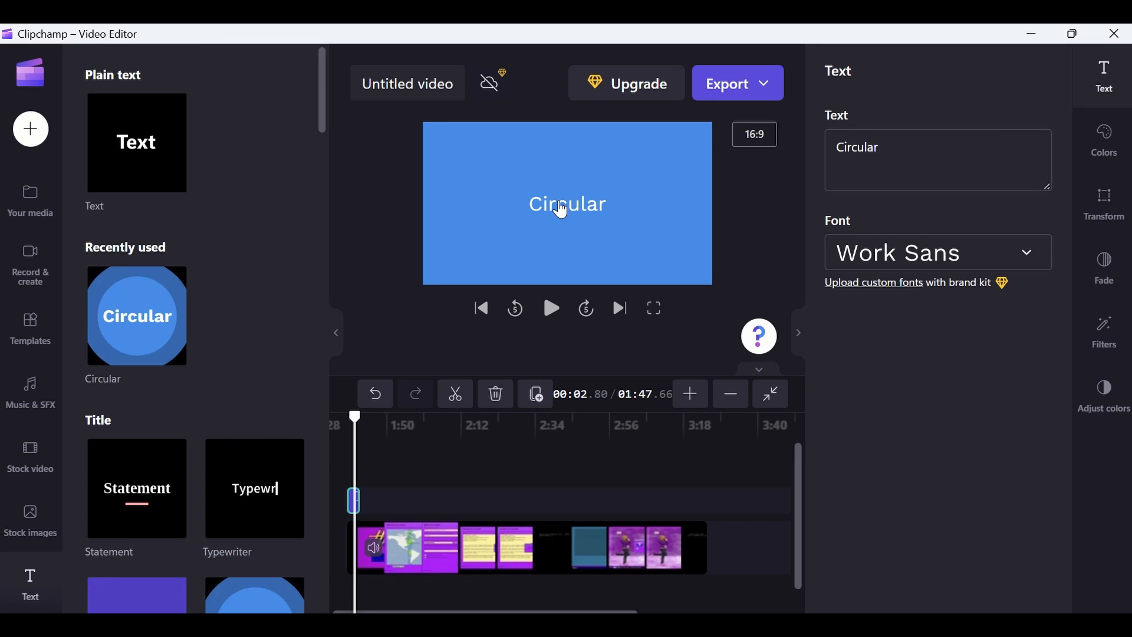
pyautogui.click(891, 150)
pyautogui.doubleClick(867, 149)
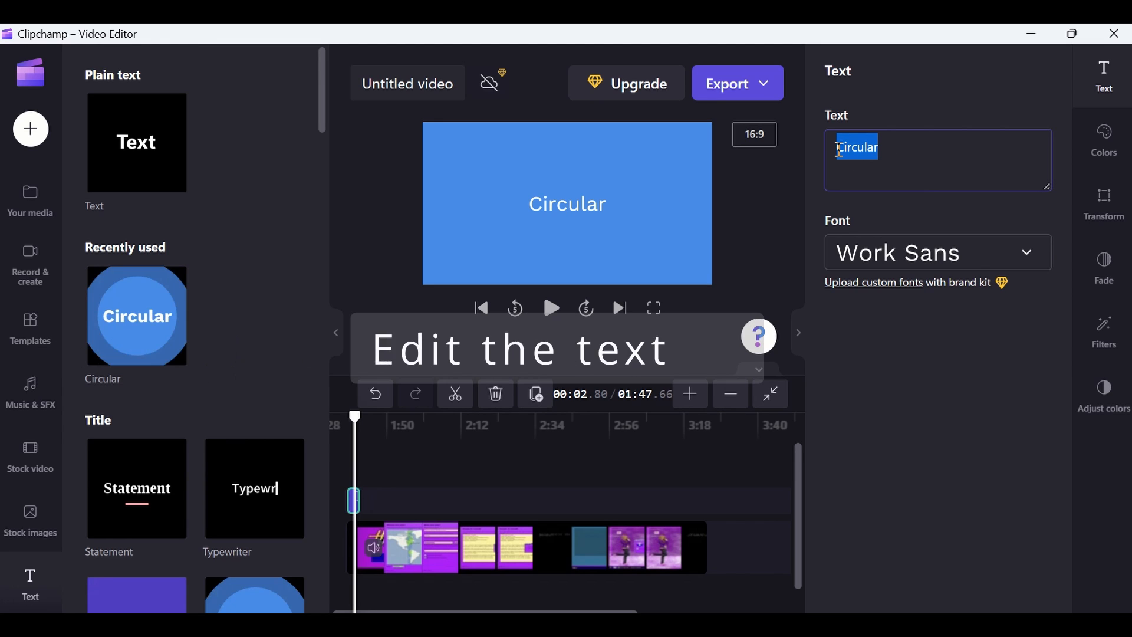
pyautogui.write('Intr')
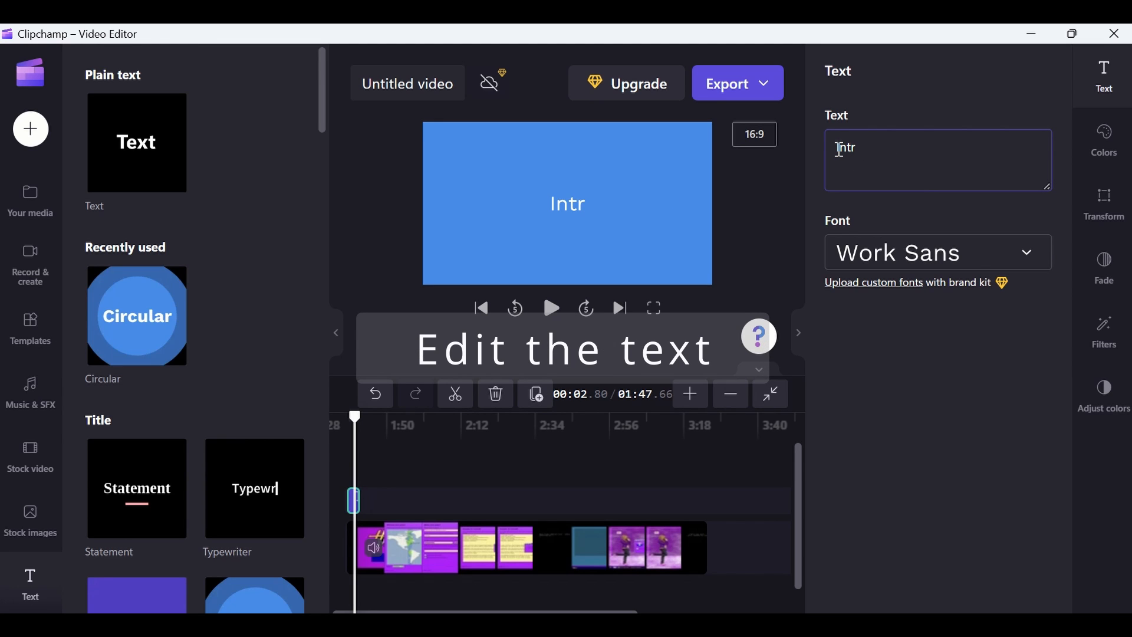
pyautogui.write('oduction')
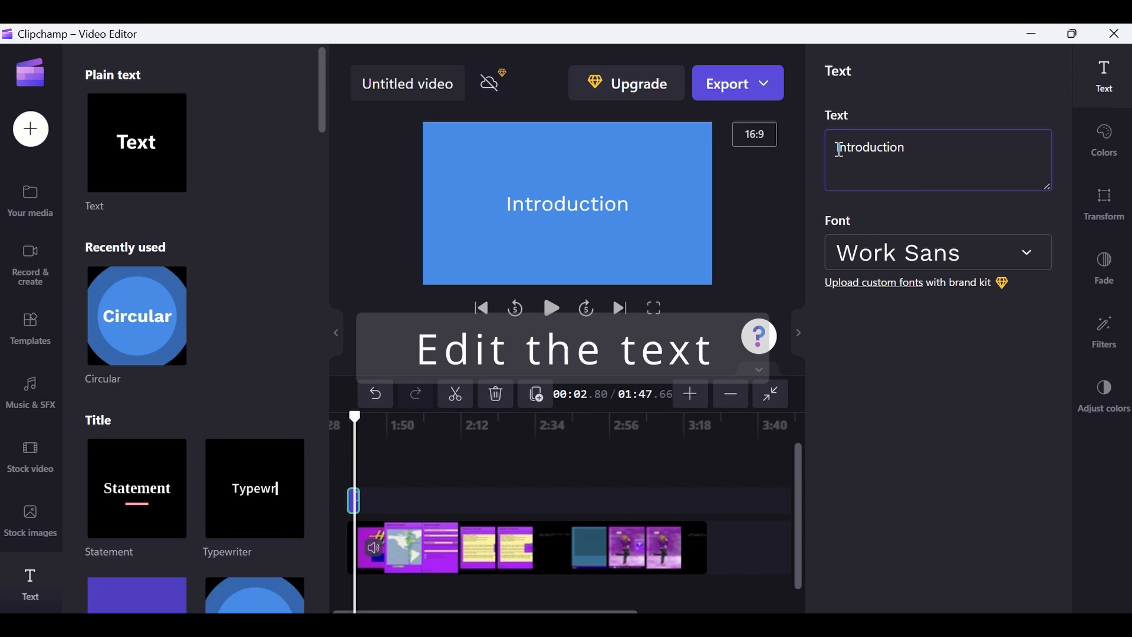
pyautogui.write(' to Cli')
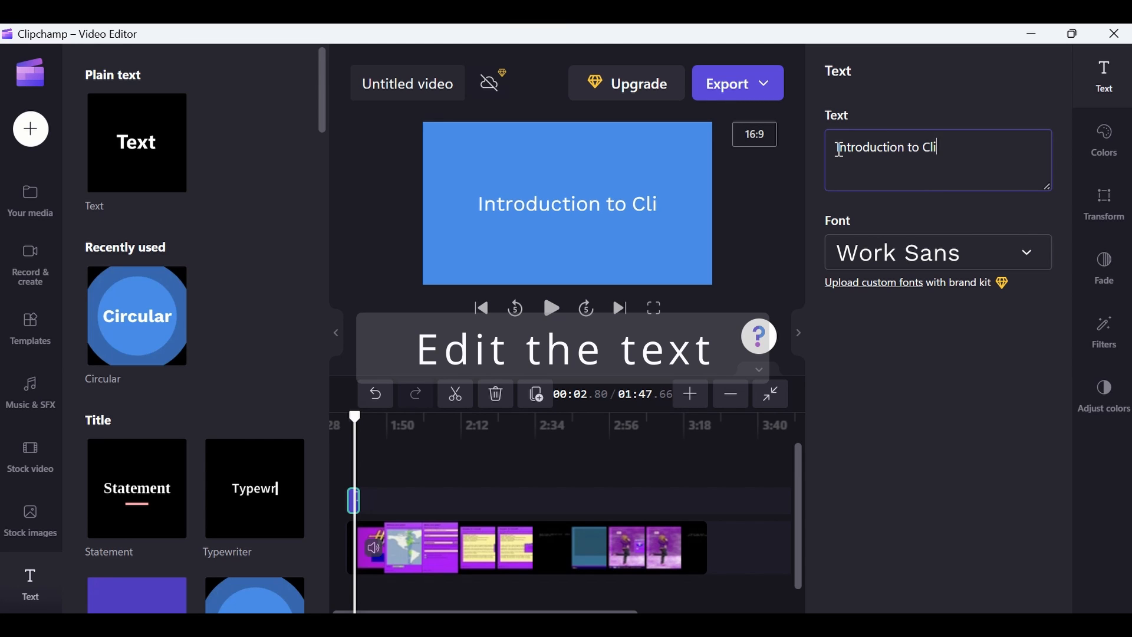
pyautogui.write('pchamp')
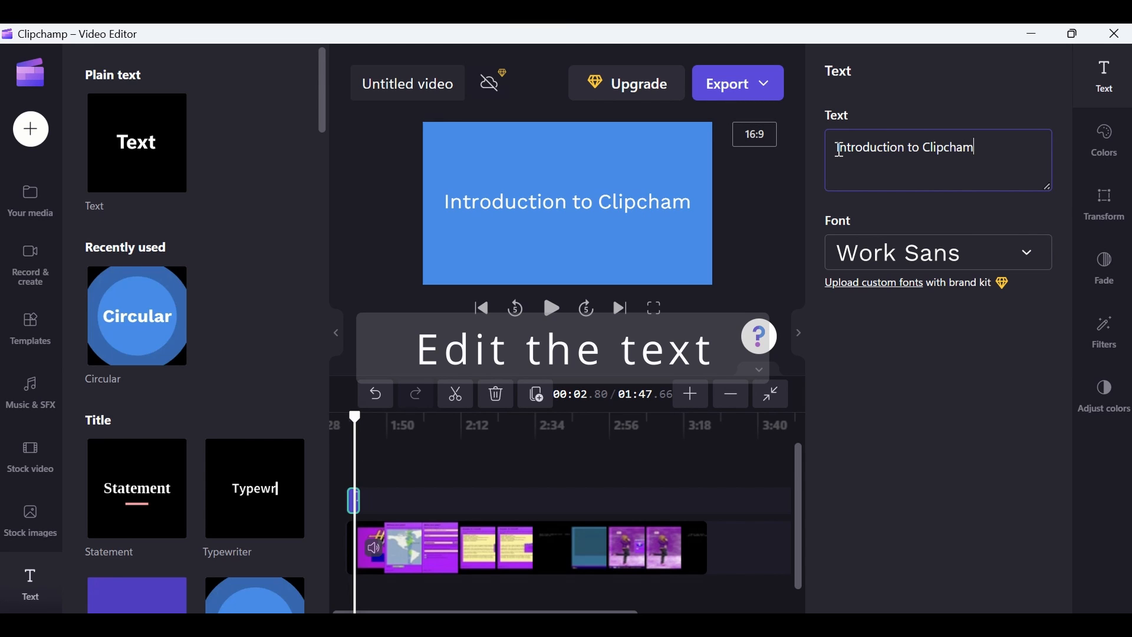
# - Set the opening title's font to Anton
pyautogui.click(915, 253)
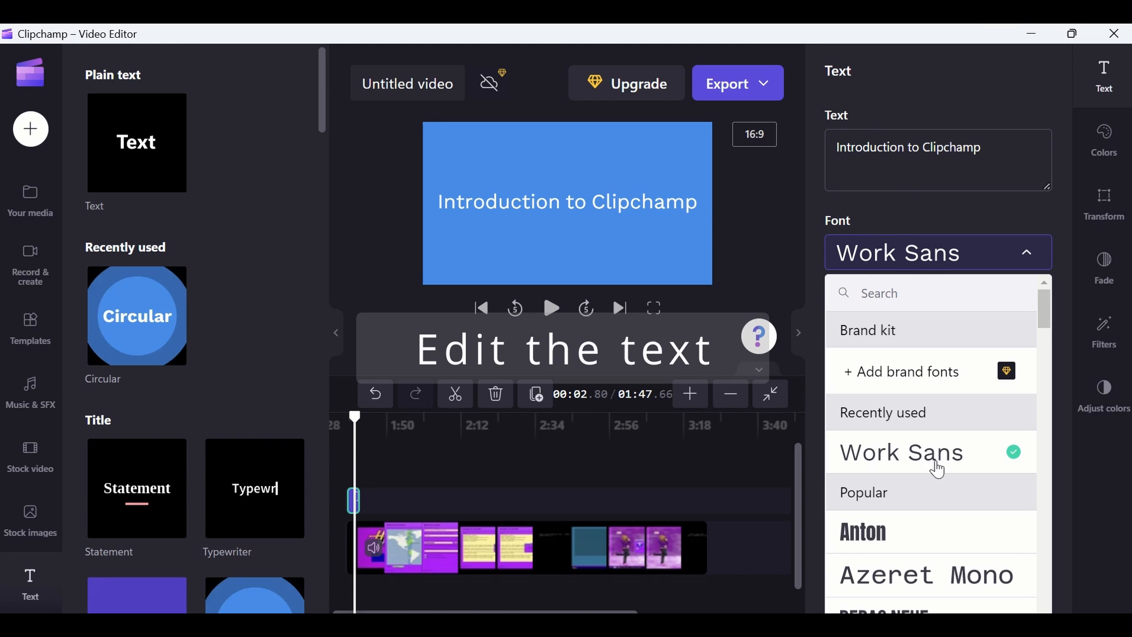
pyautogui.click(861, 534)
pyautogui.click(924, 147)
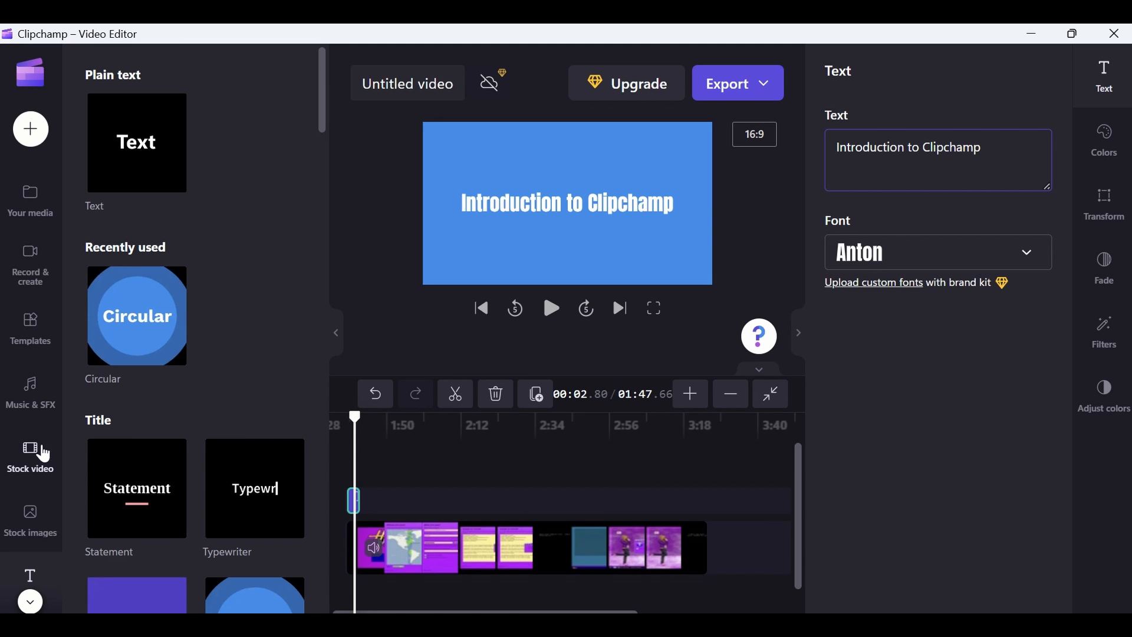
# - Add the free No Filter Trap music track, align it with the timeline's start, and lower its volume to 33%
pyautogui.click(37, 399)
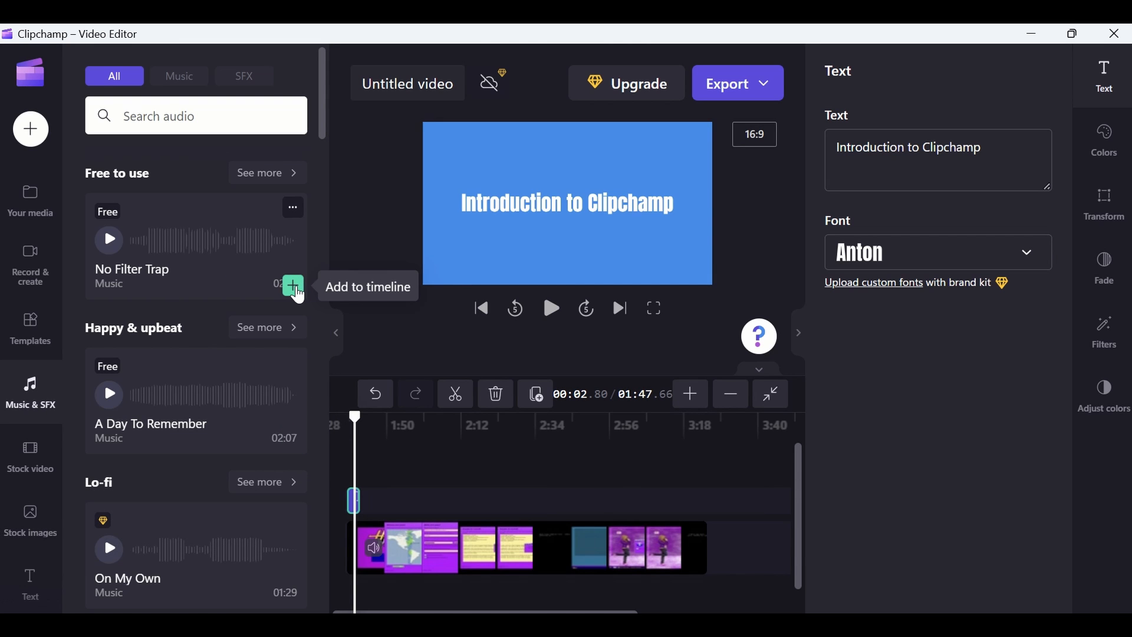
pyautogui.click(293, 286)
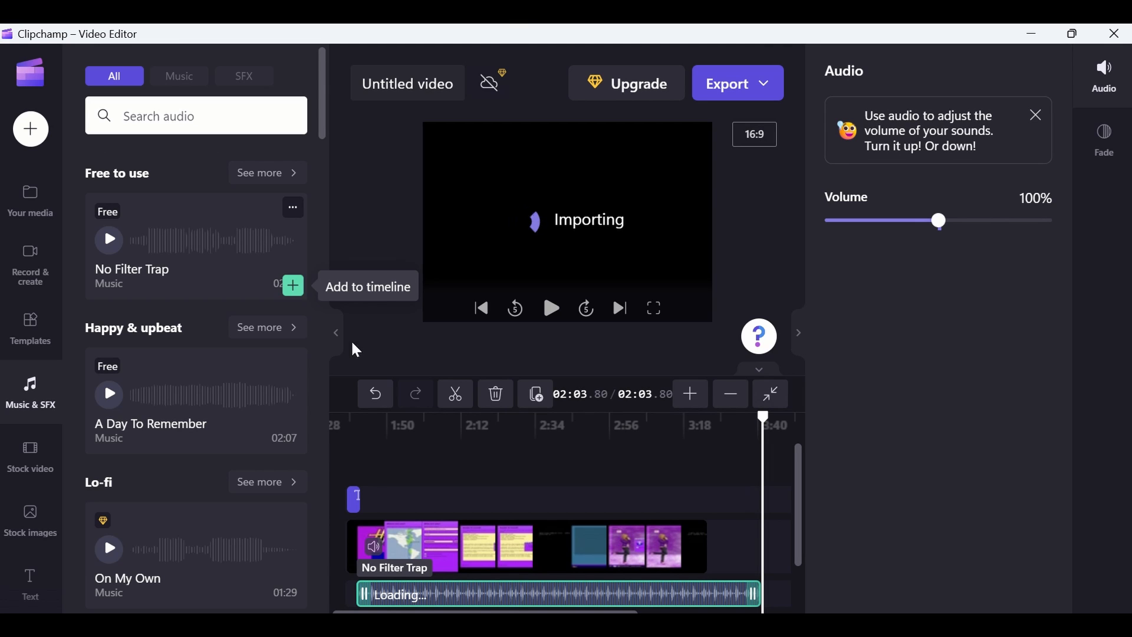
pyautogui.moveTo(468, 591); pyautogui.dragTo(438, 551)
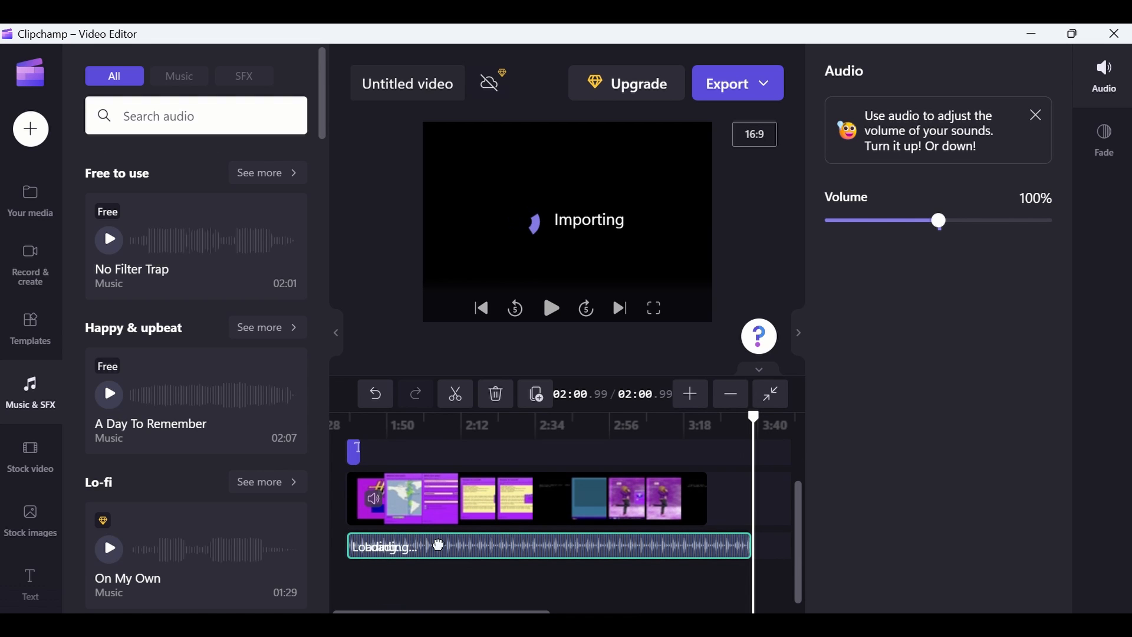
pyautogui.moveTo(942, 222); pyautogui.dragTo(863, 227)
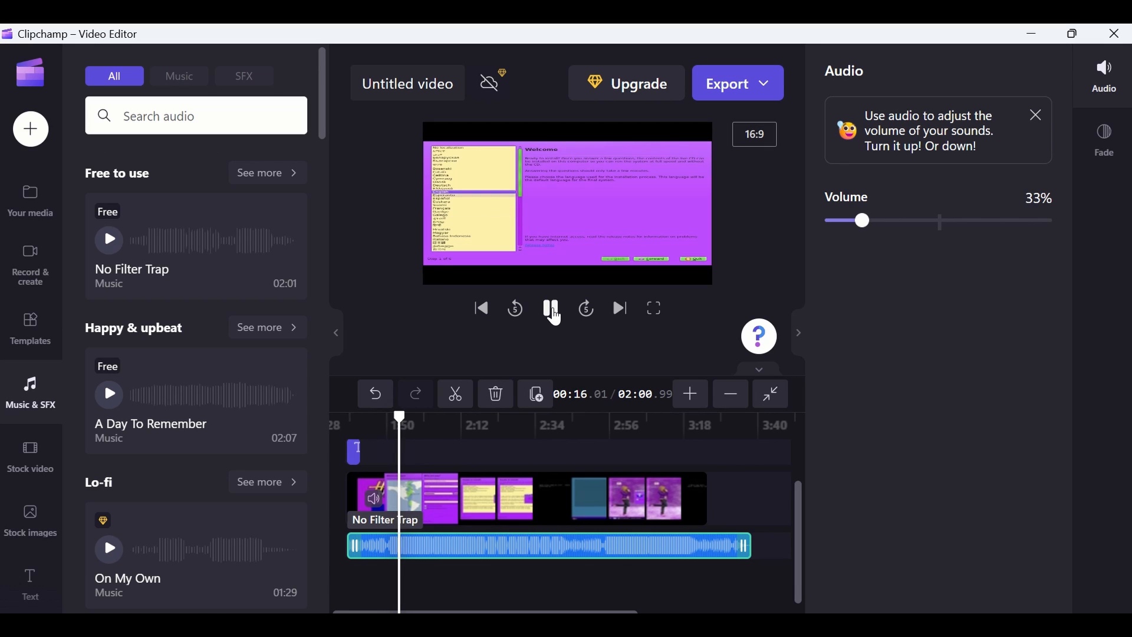
pyautogui.click(555, 316)
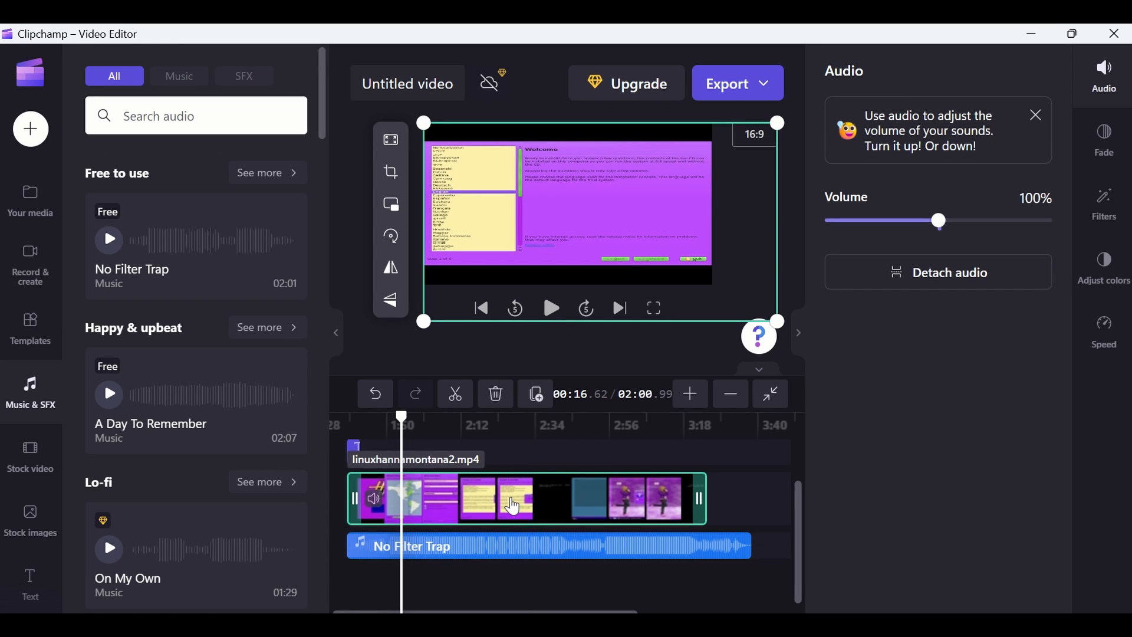
# - Shift the video clip along the timeline so that it starts right after the opening title
pyautogui.moveTo(512, 499); pyautogui.dragTo(525, 497)
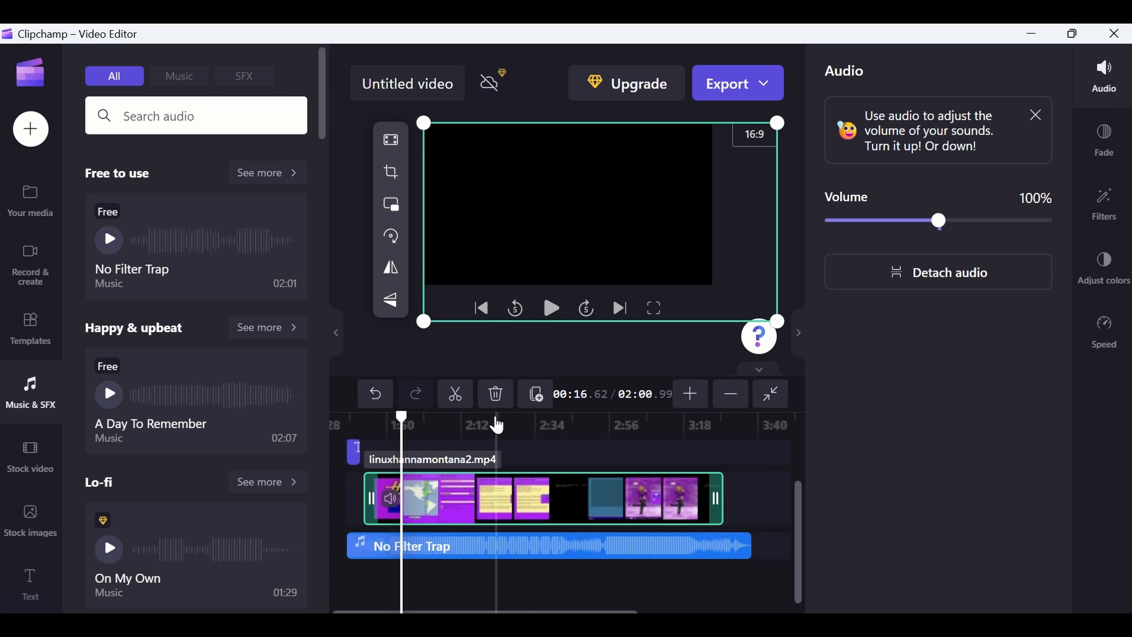
pyautogui.moveTo(415, 422); pyautogui.dragTo(369, 431)
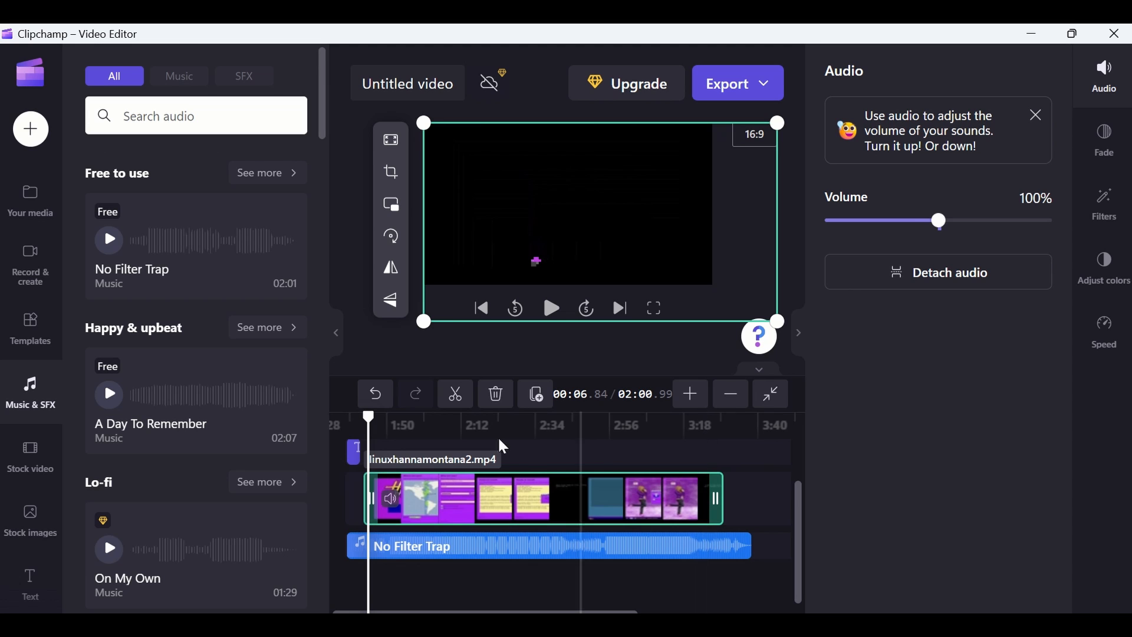
# - Add a plain text clip right at the end of the video and replace its text with "Thank you"
pyautogui.moveTo(372, 416); pyautogui.dragTo(617, 464)
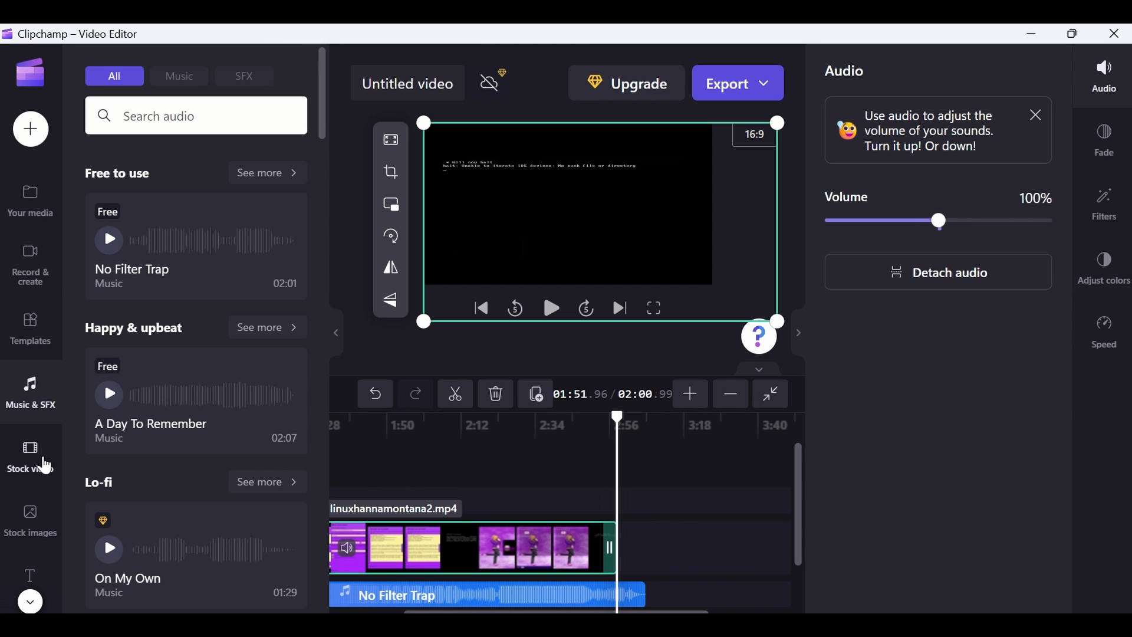
pyautogui.click(33, 577)
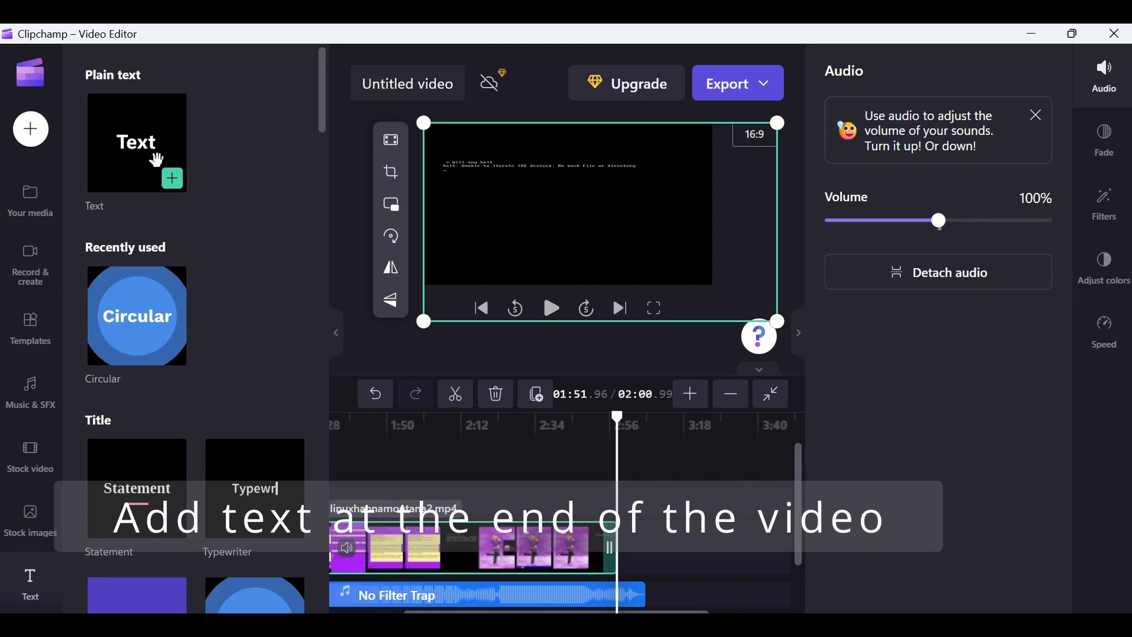
pyautogui.click(172, 178)
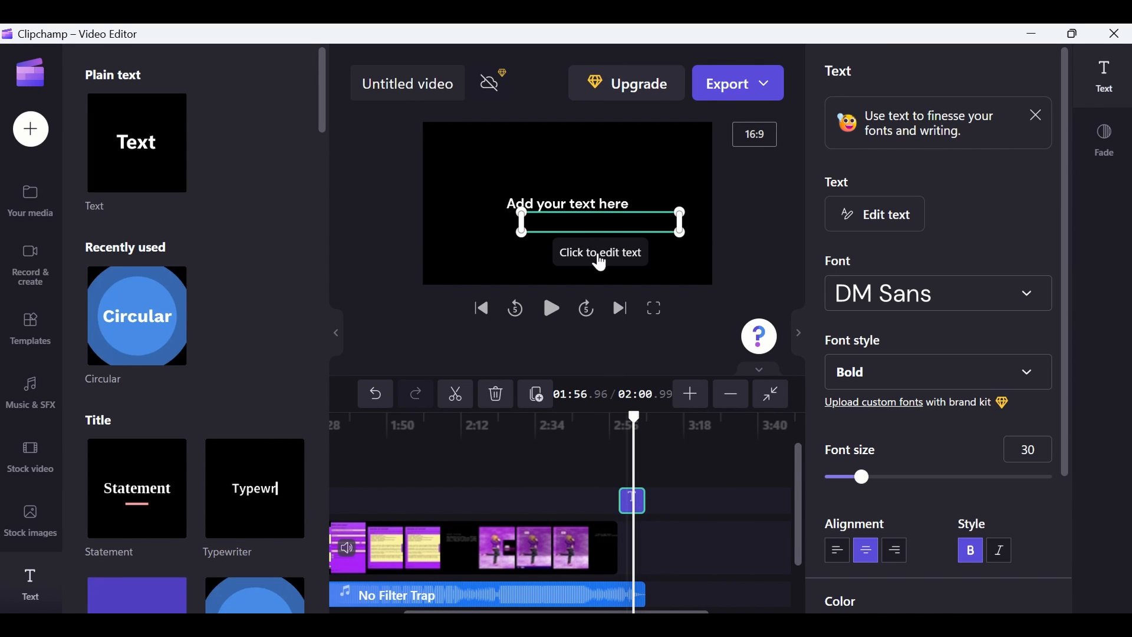
pyautogui.click(598, 224)
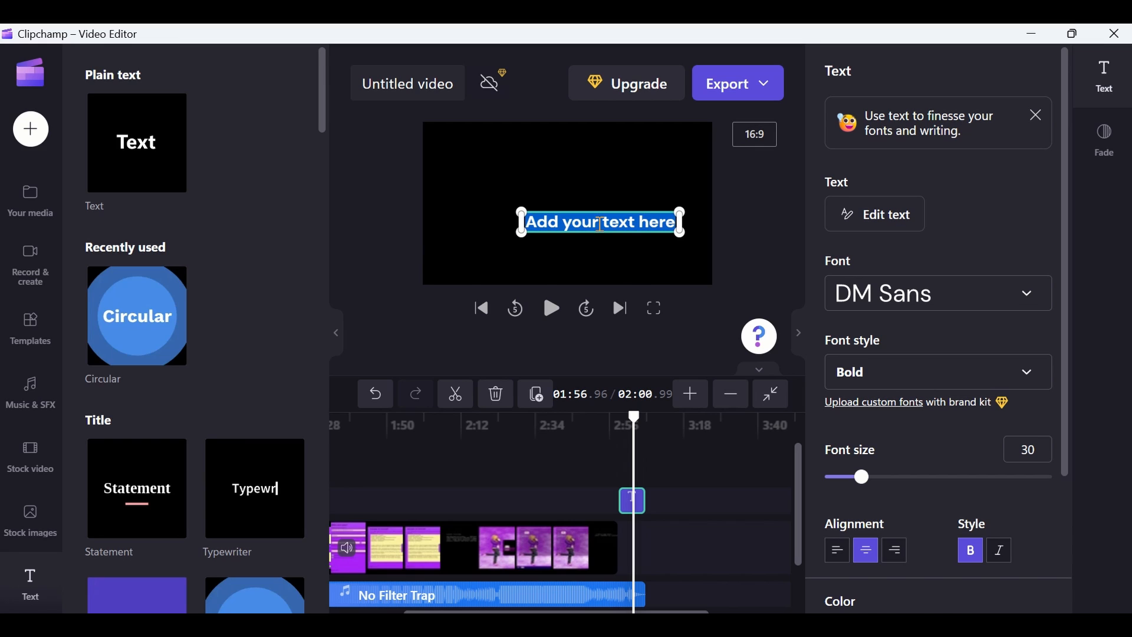
pyautogui.press('BackSpace')
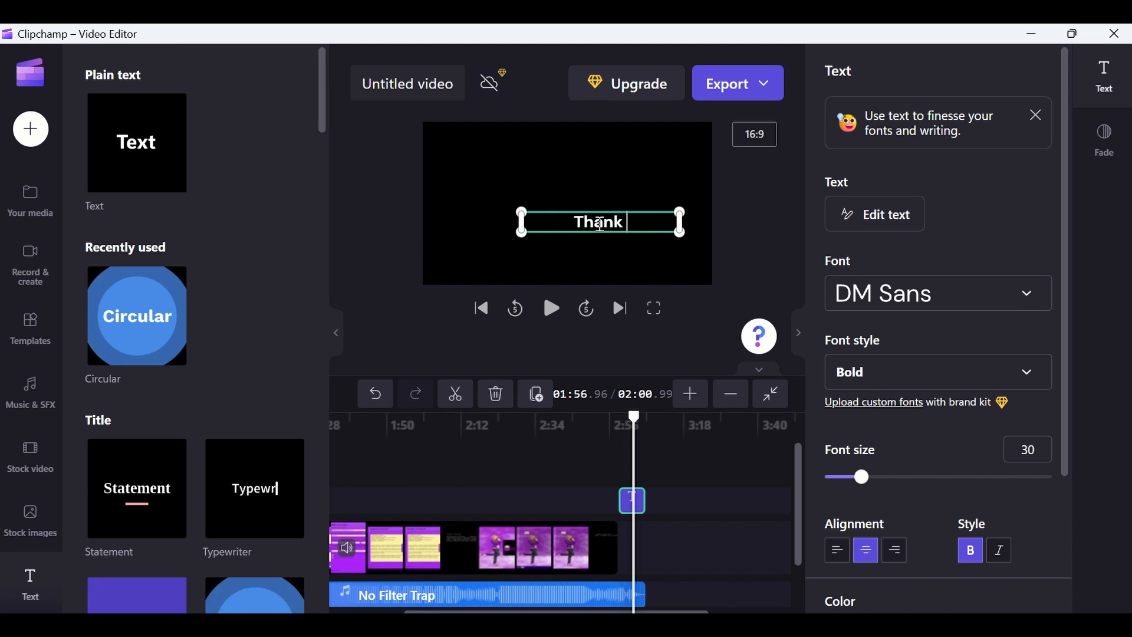
pyautogui.write('Thank you')
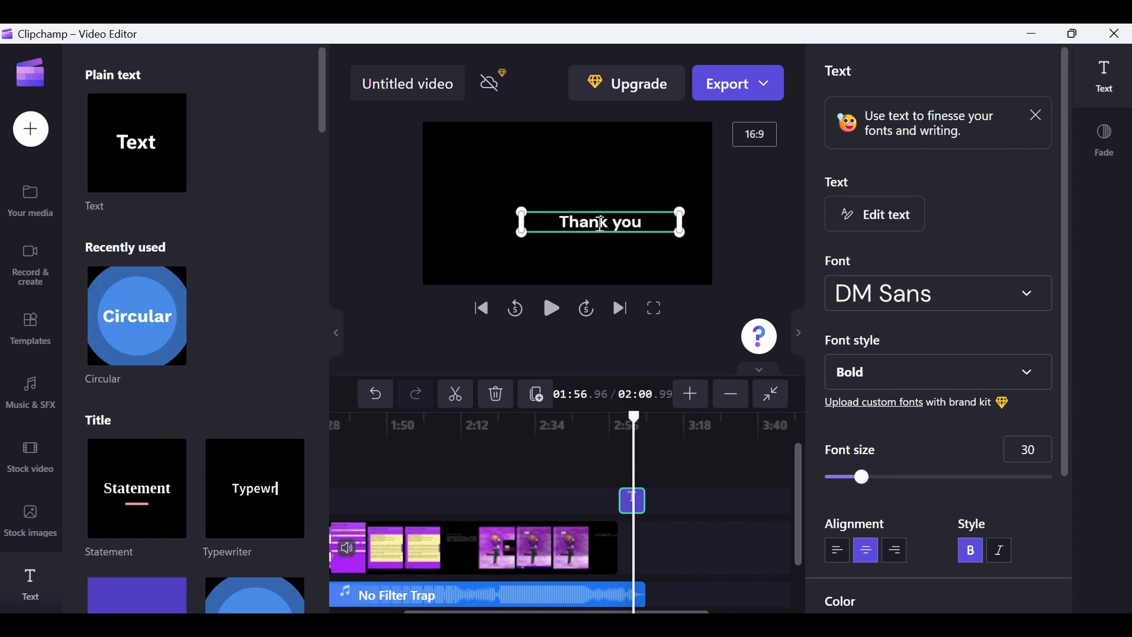
# - Change the closing text's font to Schoolbell and deselect the text clip
pyautogui.click(974, 377)
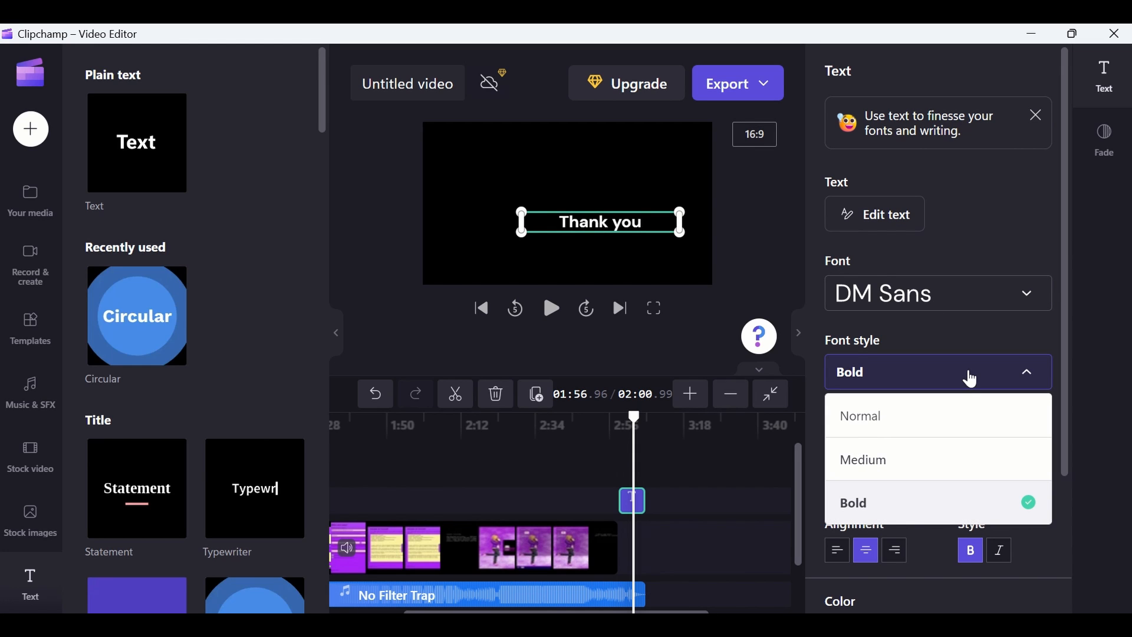
pyautogui.click(974, 298)
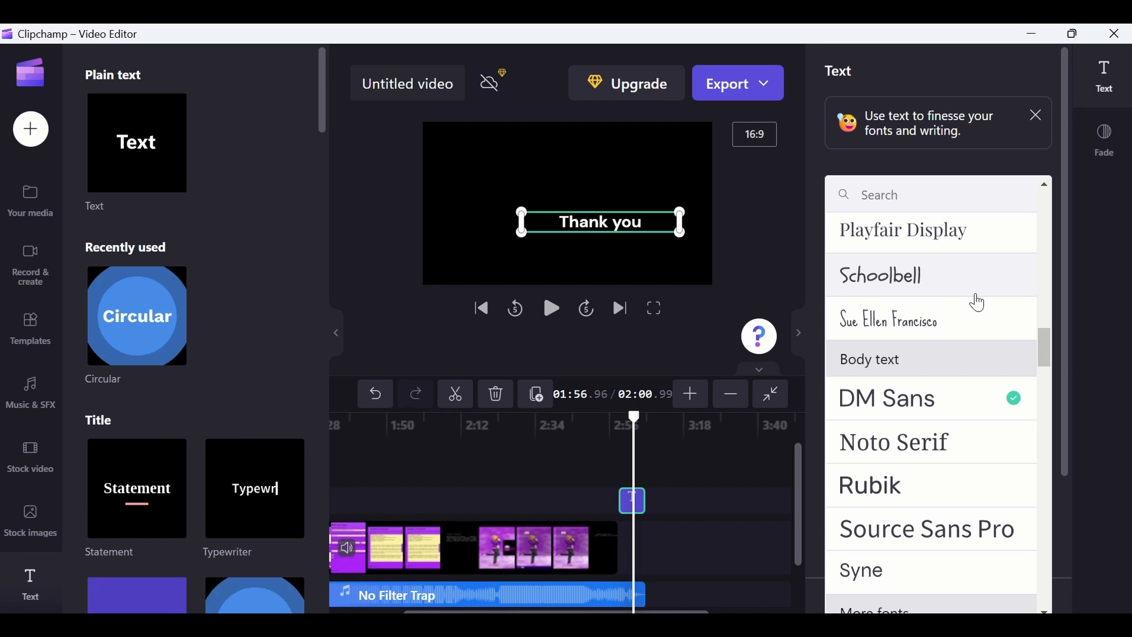
pyautogui.click(938, 290)
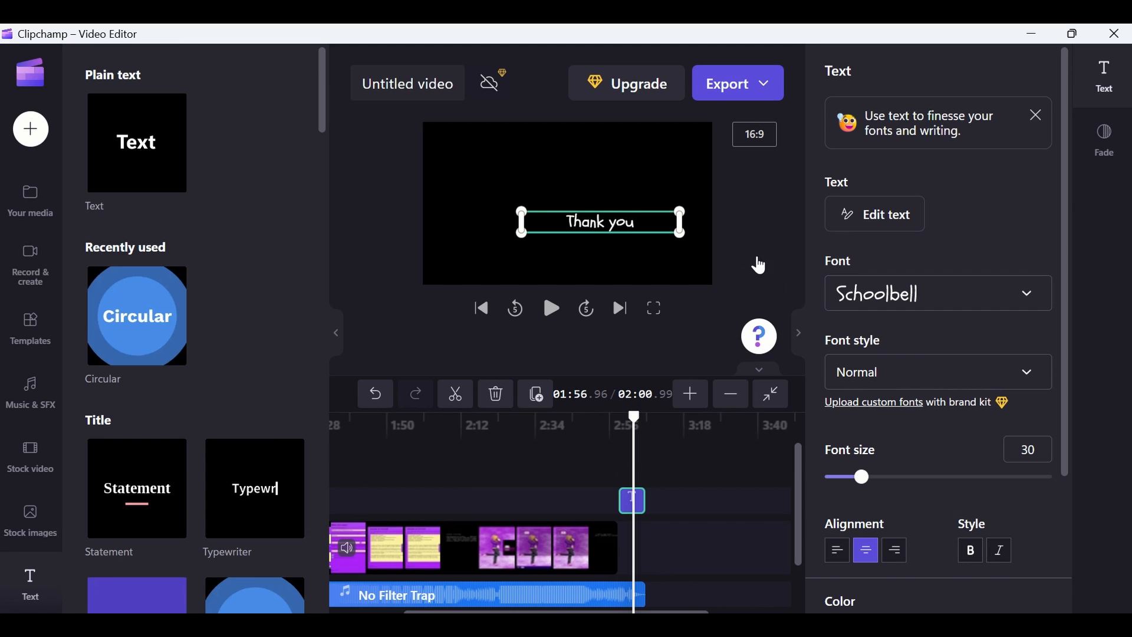
pyautogui.click(706, 478)
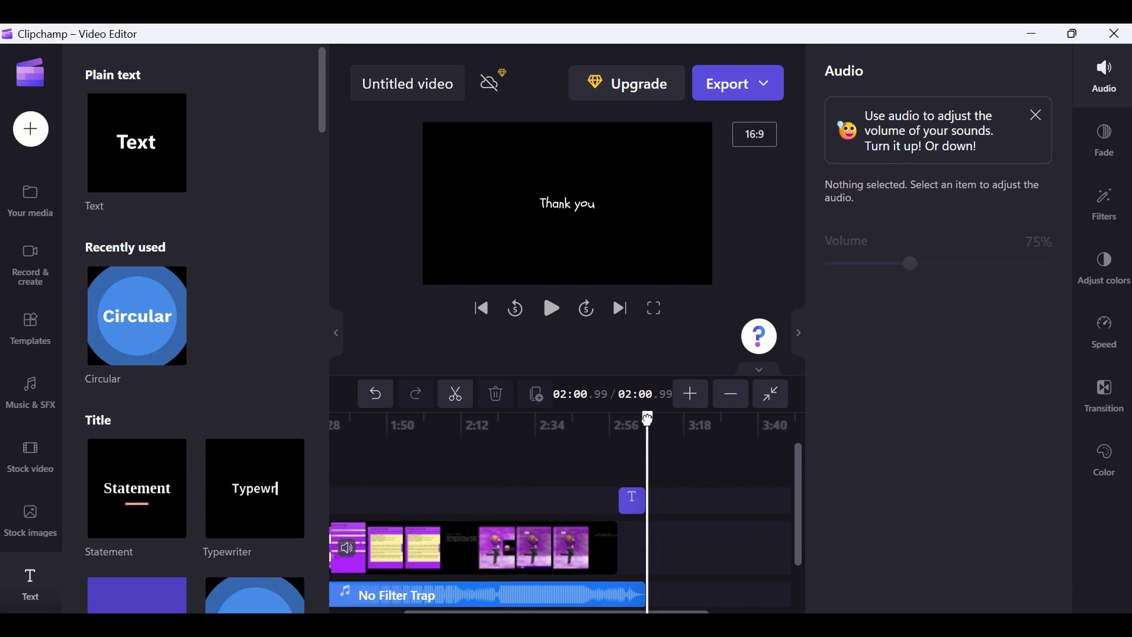
# - Play back the end of the video from about 01:40 through to the closing "Thank you" text, and pause there
pyautogui.moveTo(648, 419); pyautogui.dragTo(578, 427)
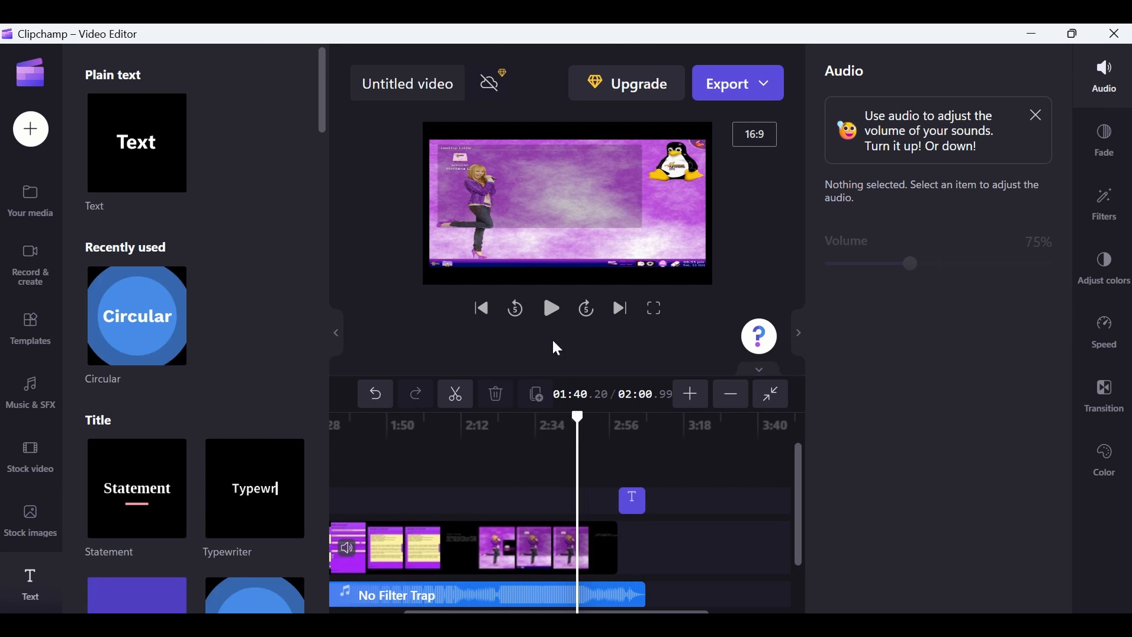
pyautogui.click(552, 309)
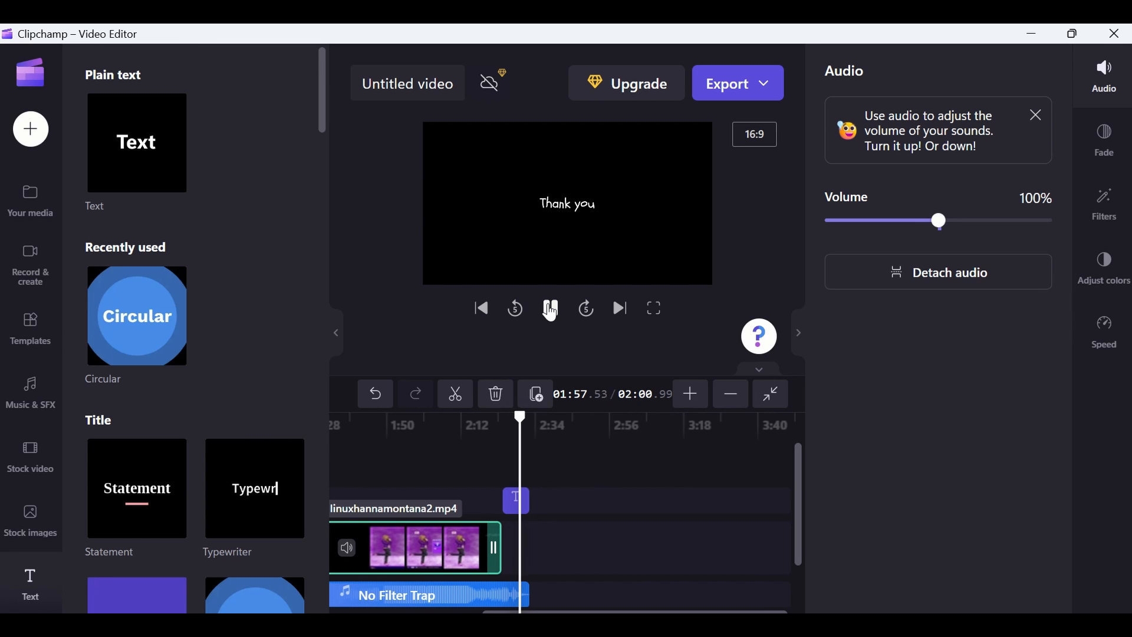
pyautogui.click(553, 317)
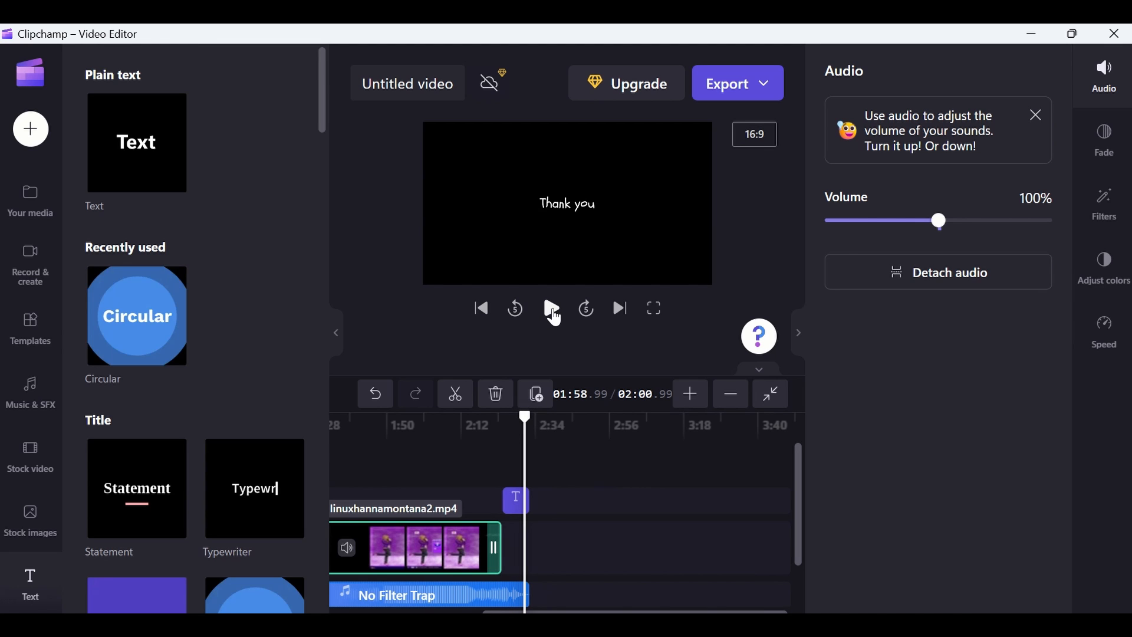
# - Shift the closing text clip slightly later on the timeline and play back the transition from the video into it
pyautogui.click(521, 505)
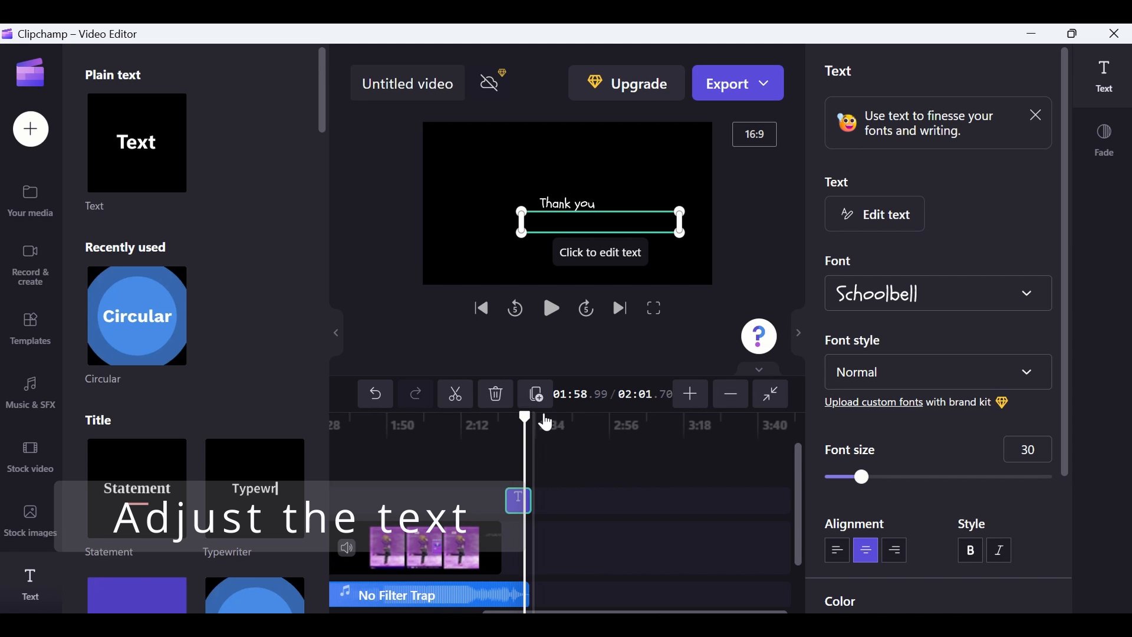
pyautogui.moveTo(524, 417); pyautogui.dragTo(495, 426)
pyautogui.click(553, 310)
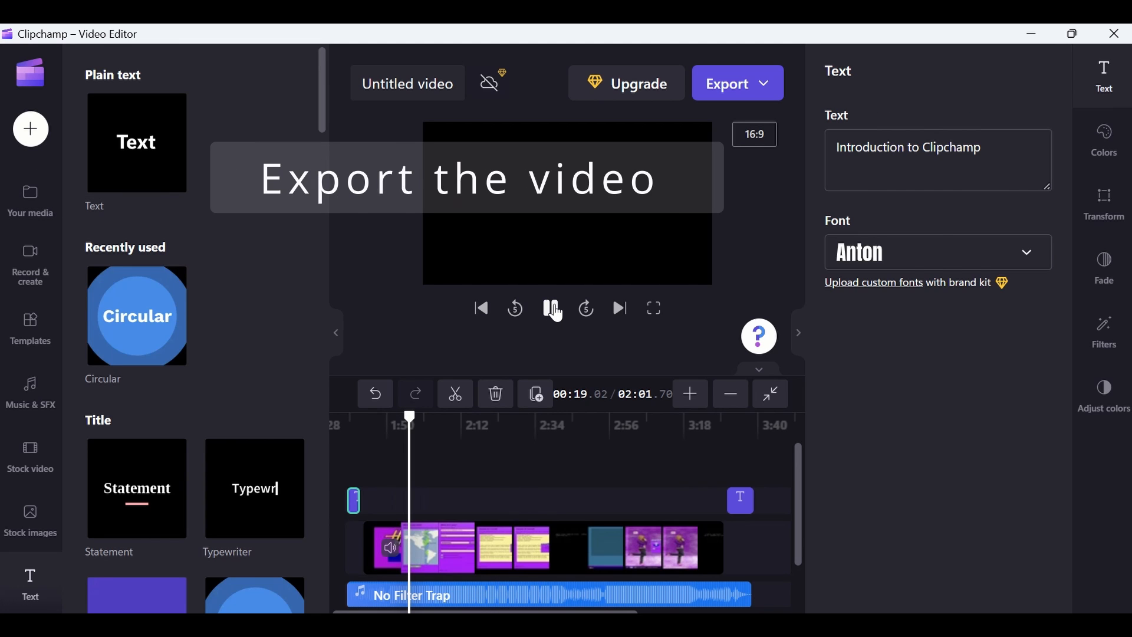
# - Stop the playback and export the video in 1080p quality
pyautogui.click(695, 172)
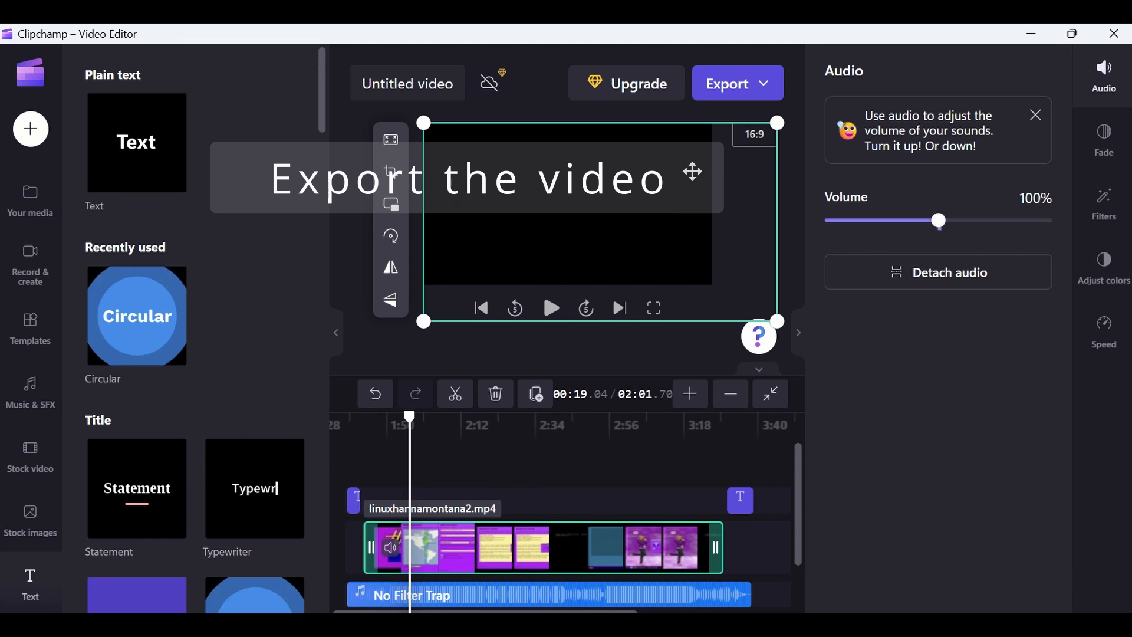
pyautogui.click(771, 96)
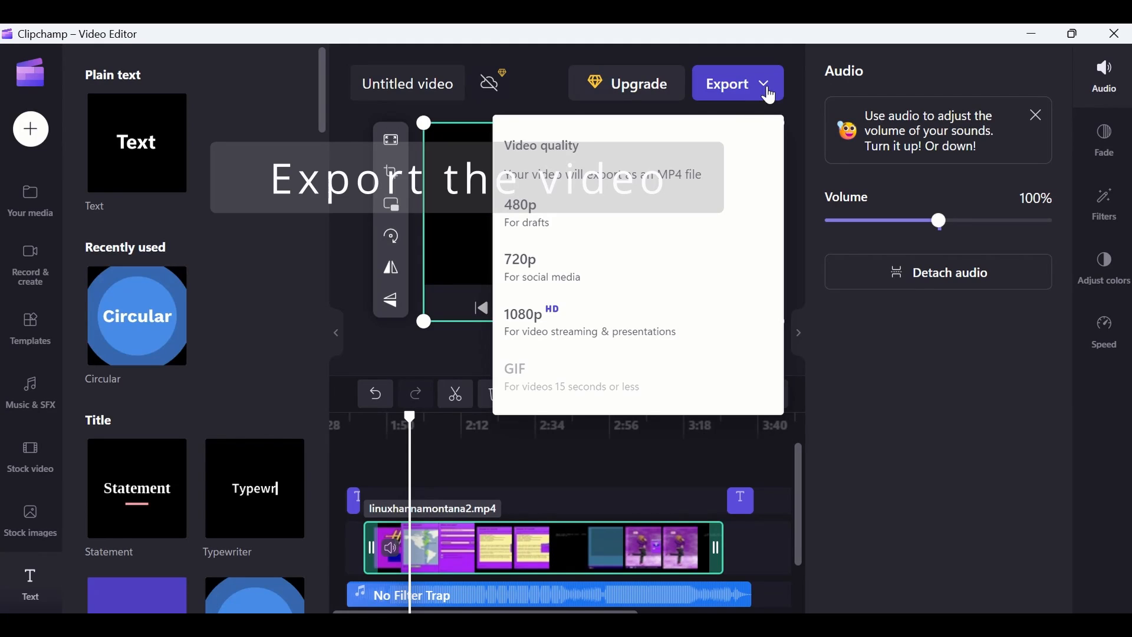
pyautogui.click(577, 326)
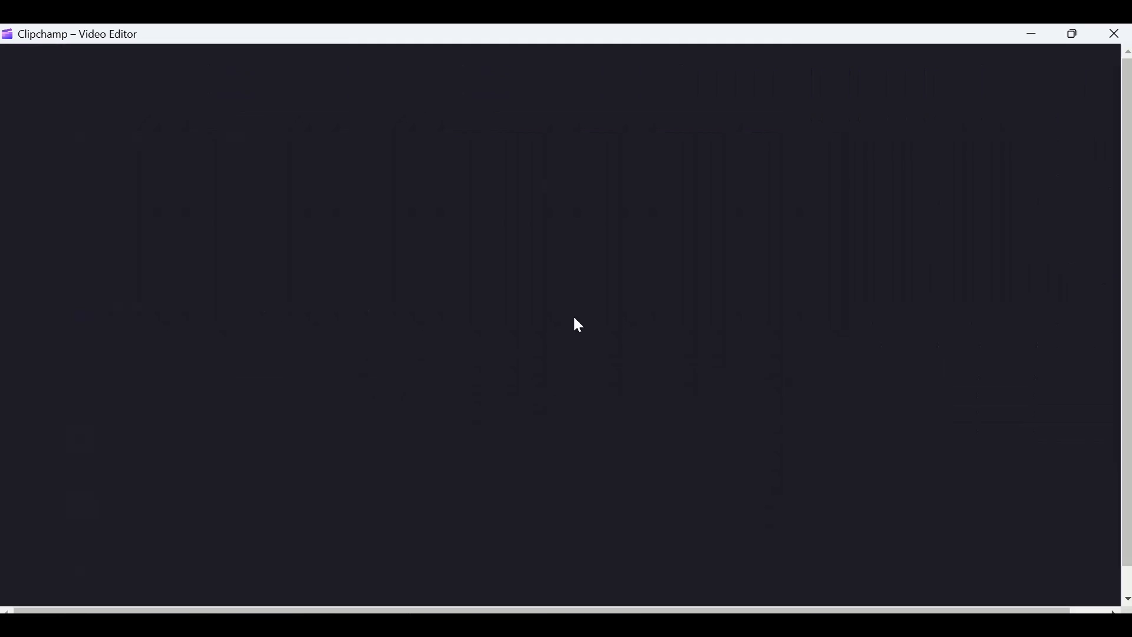
# - Replace the exported video's name with "Intro to Climchamp"
pyautogui.click(251, 139)
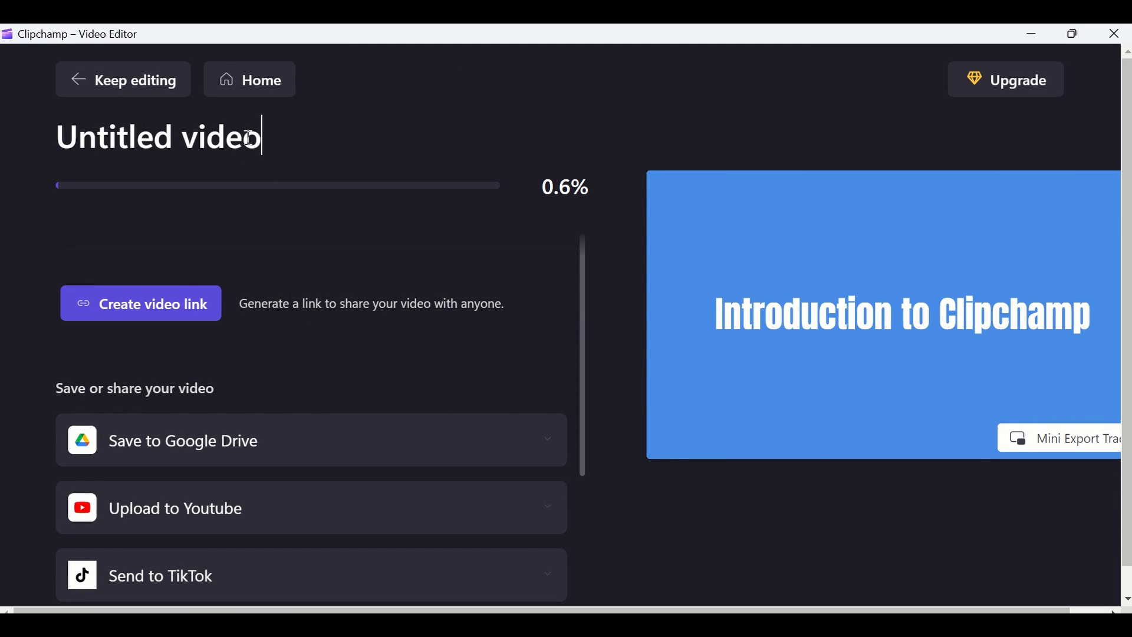
pyautogui.moveTo(258, 140); pyautogui.dragTo(66, 144)
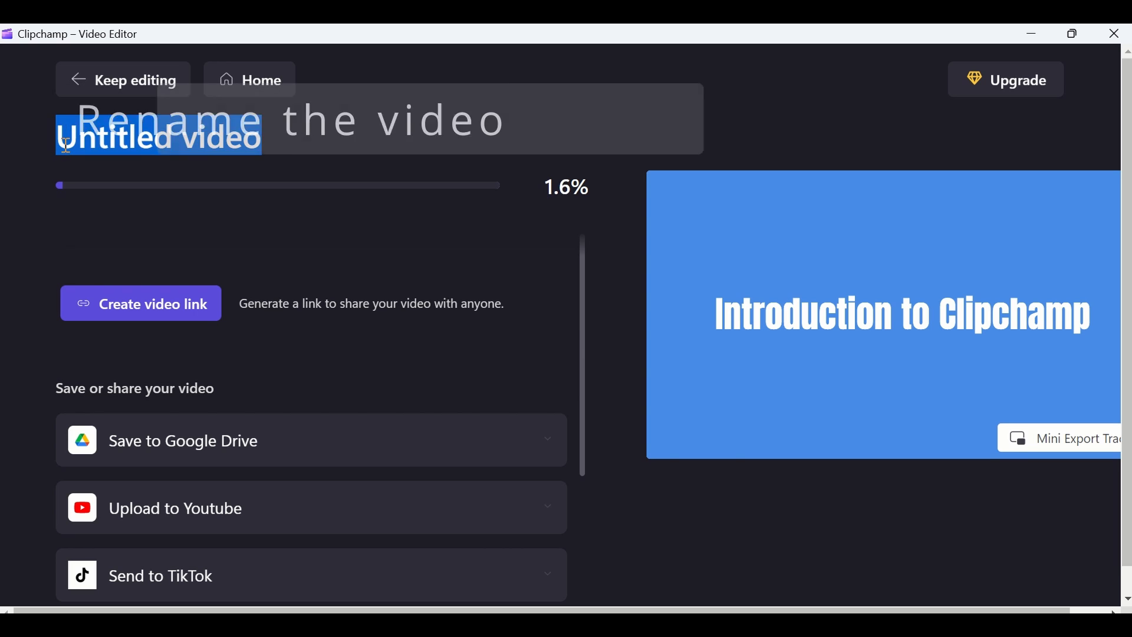
pyautogui.write('Intro')
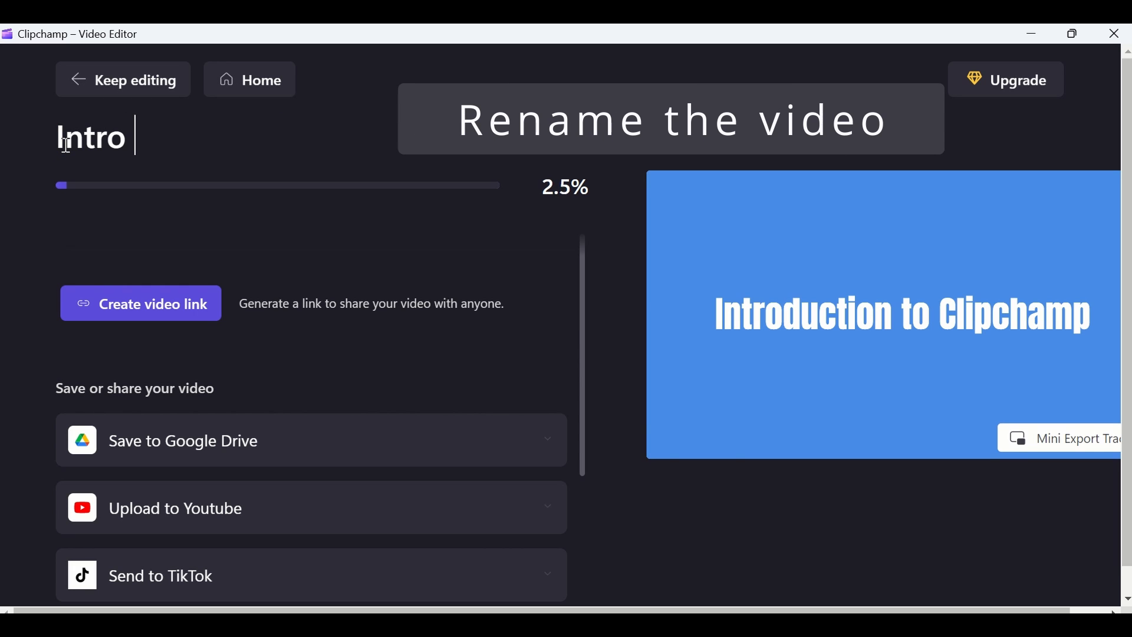
pyautogui.write('to Cl')
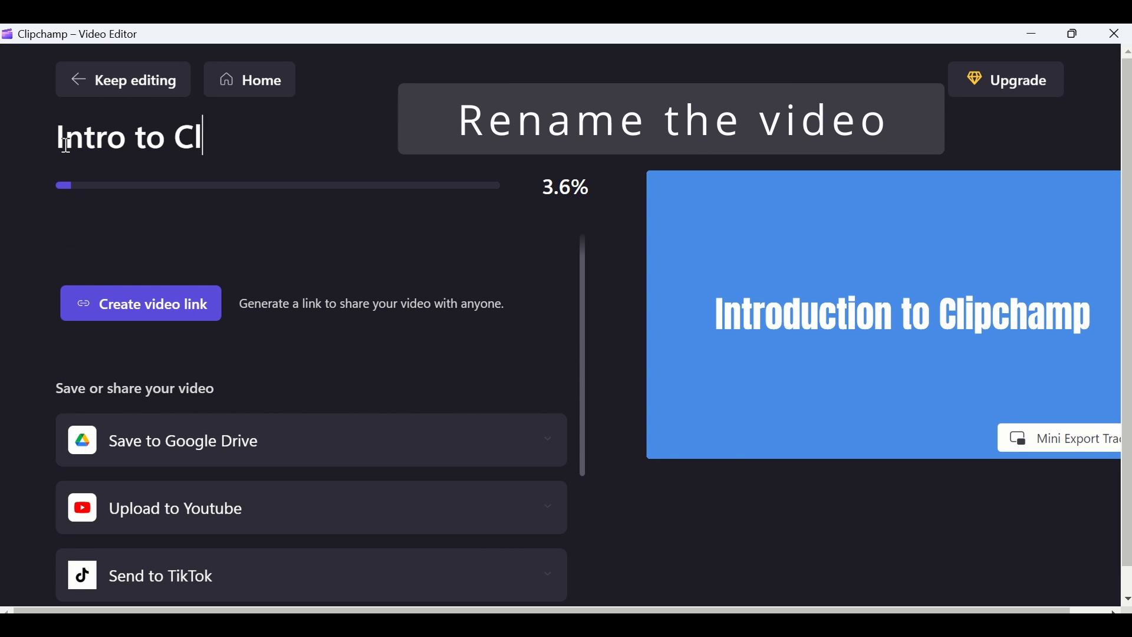
pyautogui.write('impchamp')
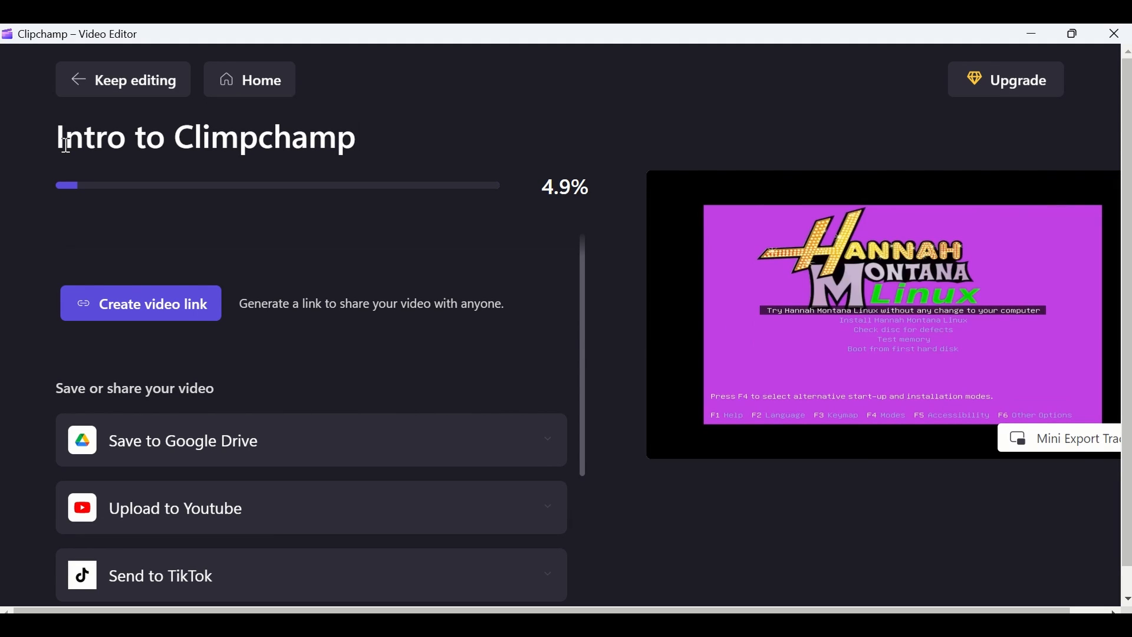
pyautogui.press('BackSpace')
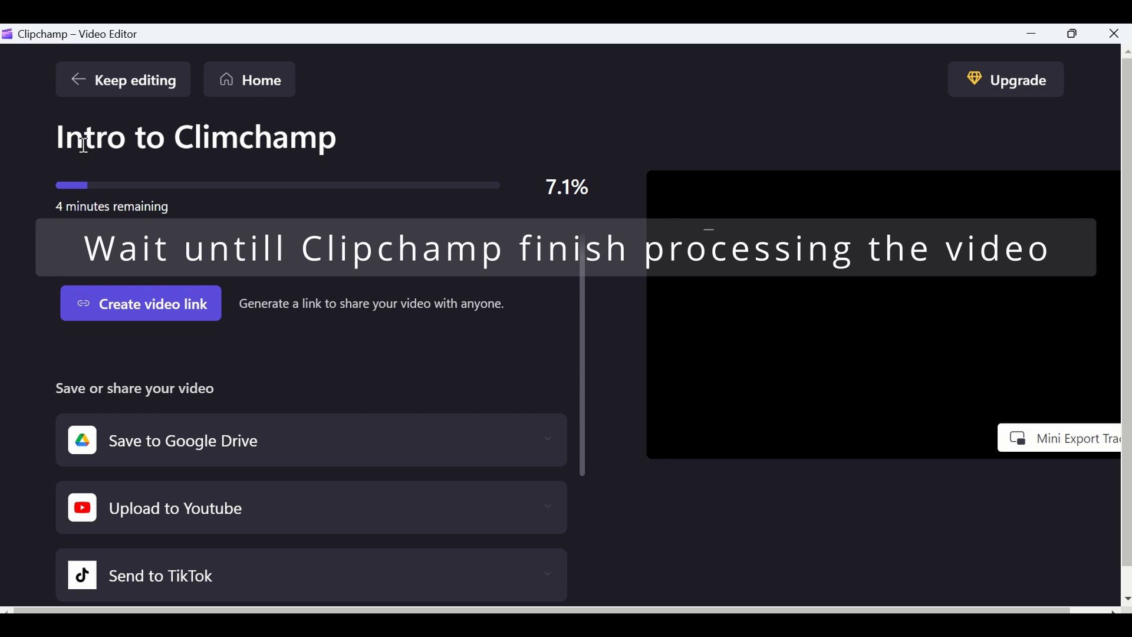
pyautogui.click(478, 117)
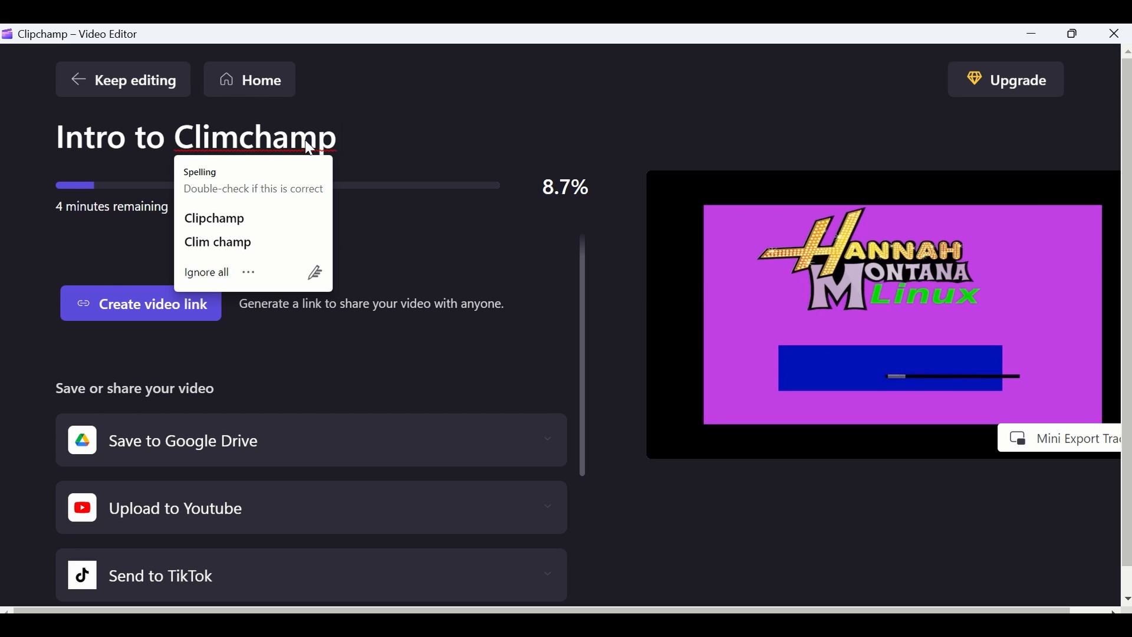
# - Correct the misspelled word in the video's name so that it reads "Intro to Clipchamp"
pyautogui.click(239, 144)
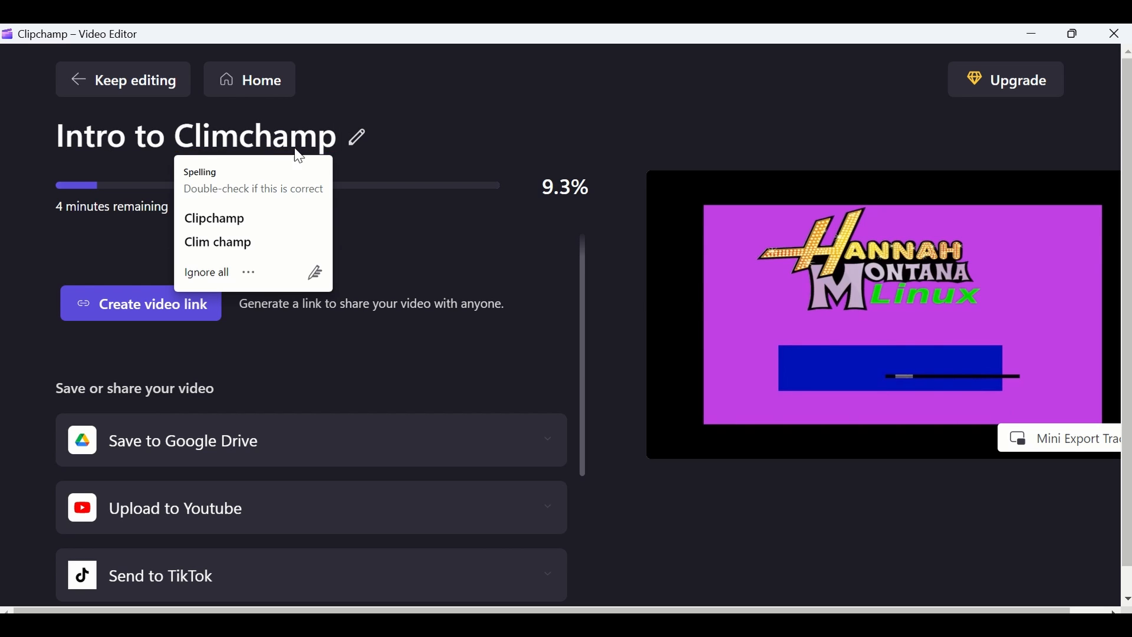
pyautogui.click(357, 138)
pyautogui.click(239, 141)
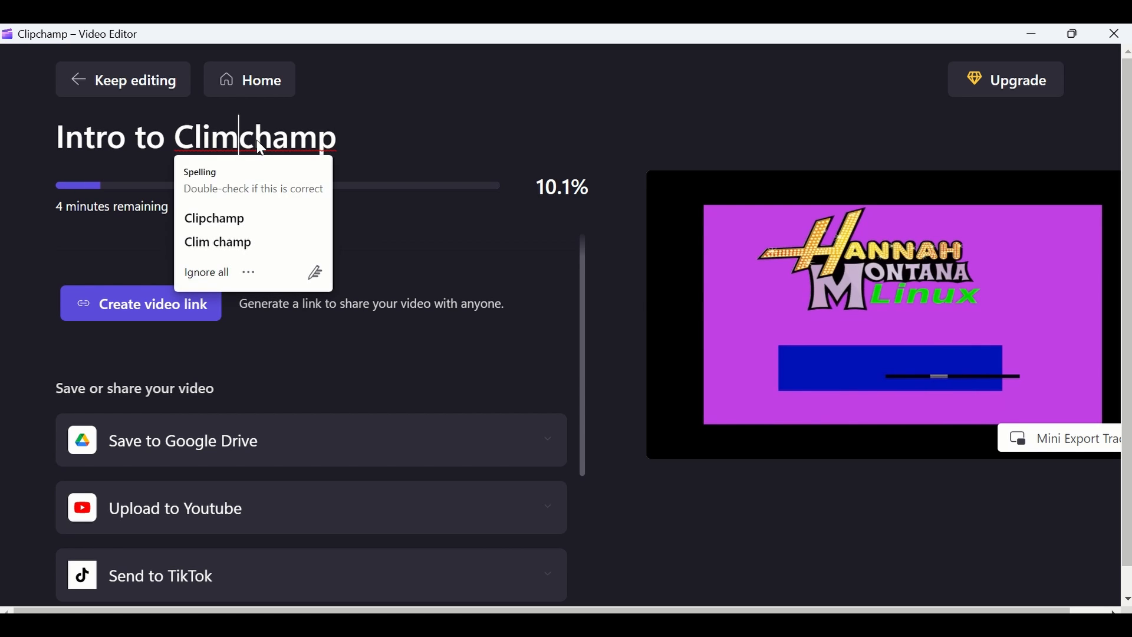
pyautogui.press('BackSpace')
pyautogui.write('p')
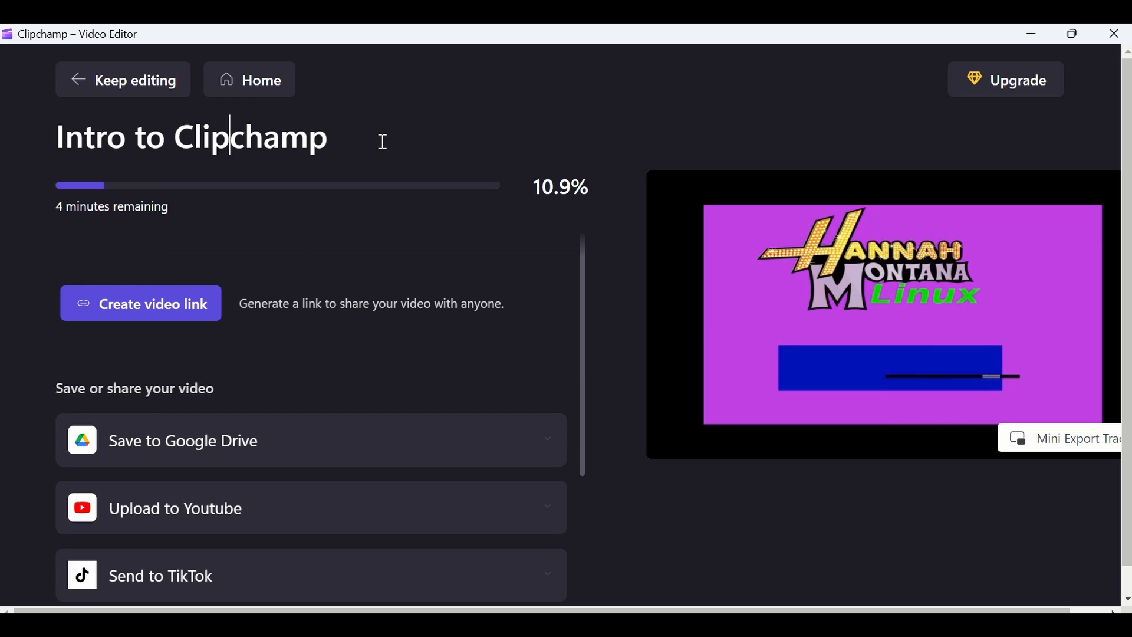
pyautogui.click(449, 135)
pyautogui.click(480, 116)
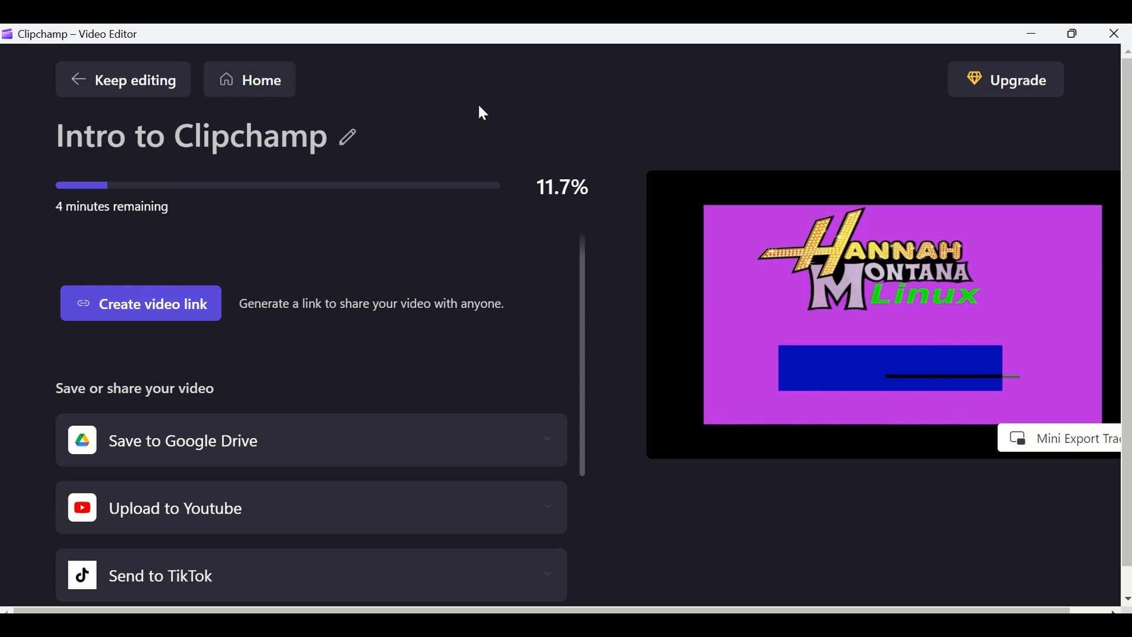